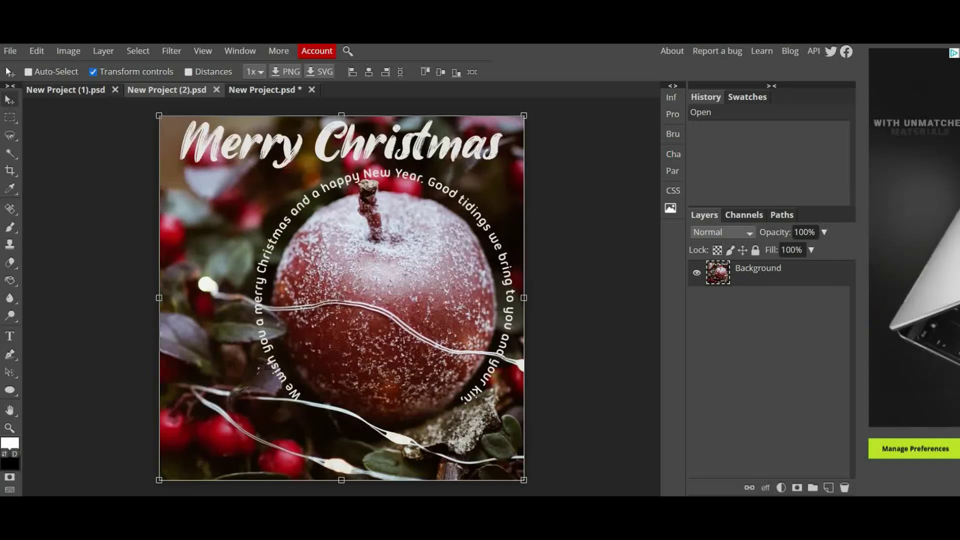
Step: Create a new blank 1080 × 1080 px document from the Instagram preset
click(10, 52)
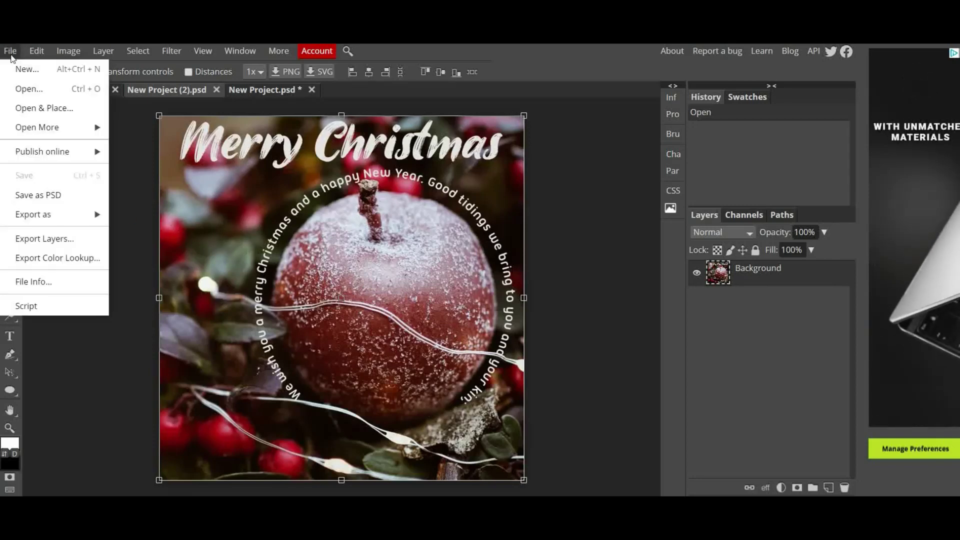
click(35, 70)
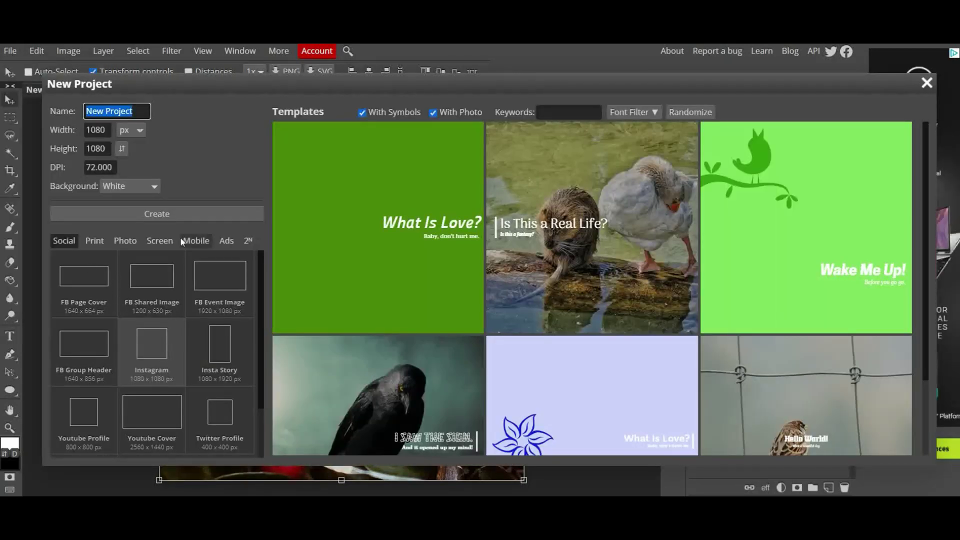
click(196, 214)
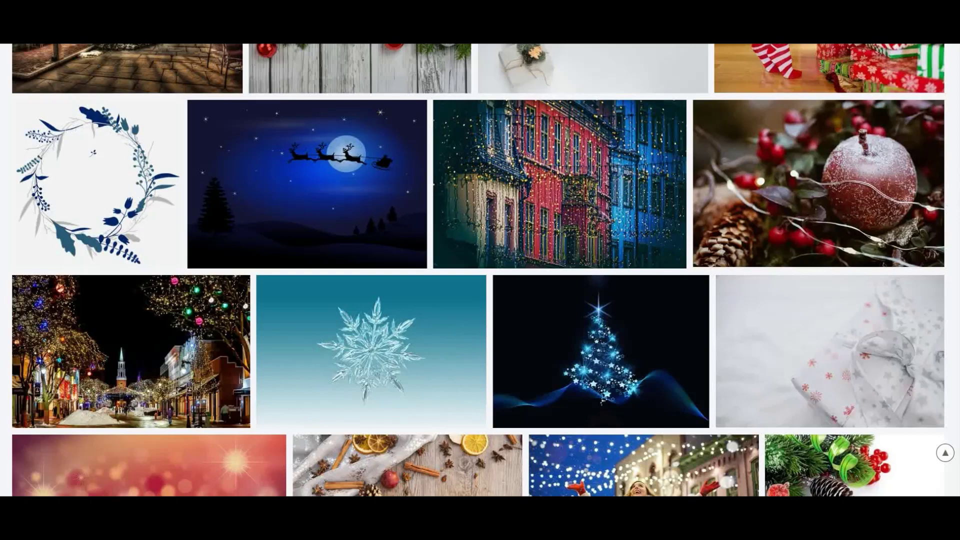
scroll(706, 334, up, 3)
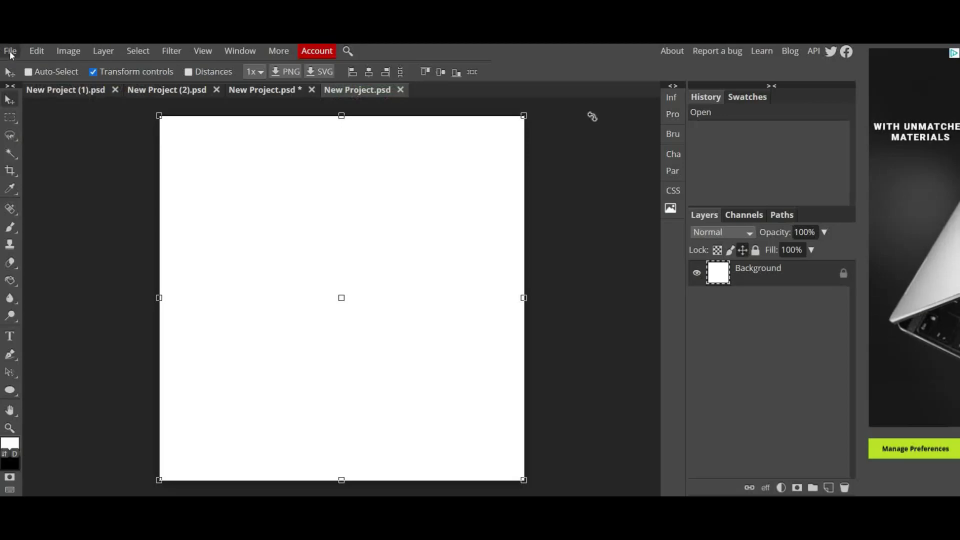
Step: Place the chipmunk photo on its own layer and scale it to 142.13% to cover the canvas
click(10, 50)
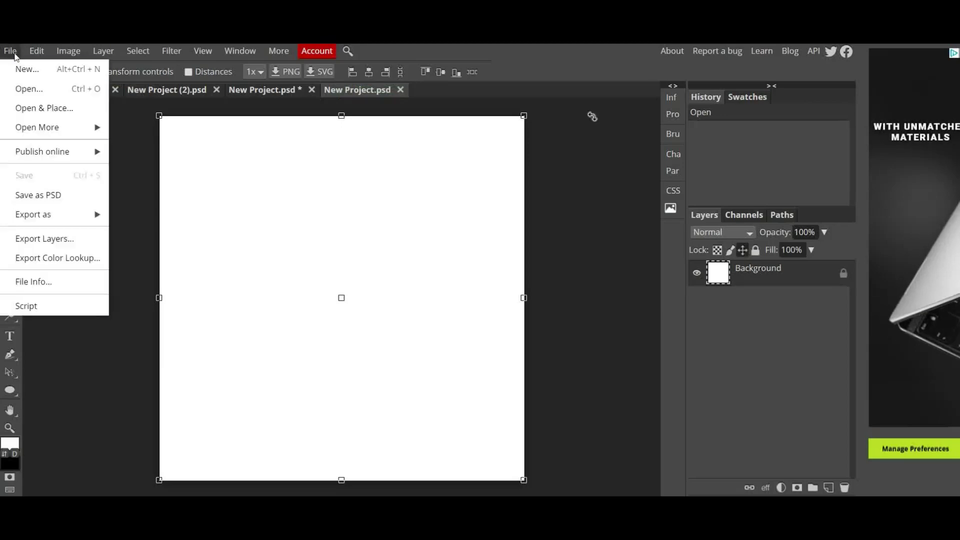
click(56, 111)
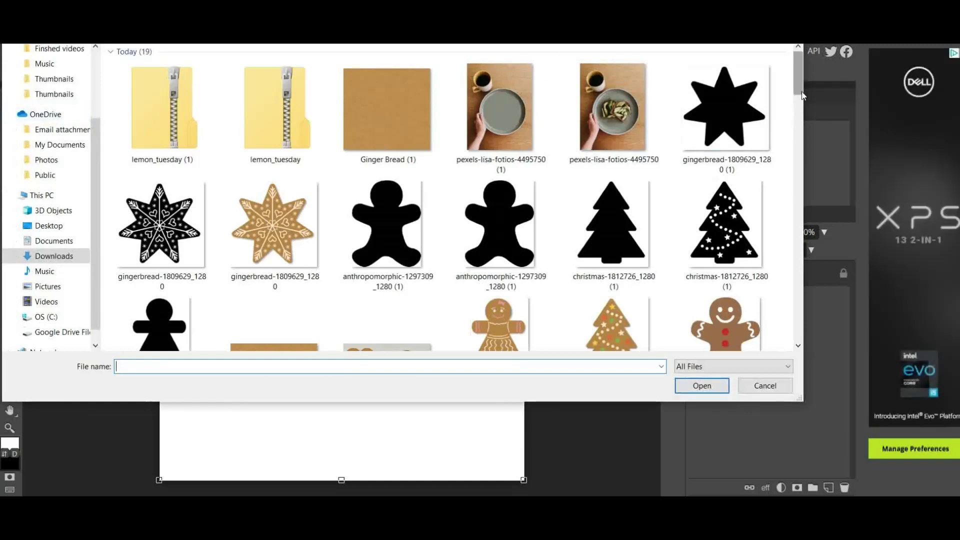
drag(797, 87, 799, 154)
double_click(509, 217)
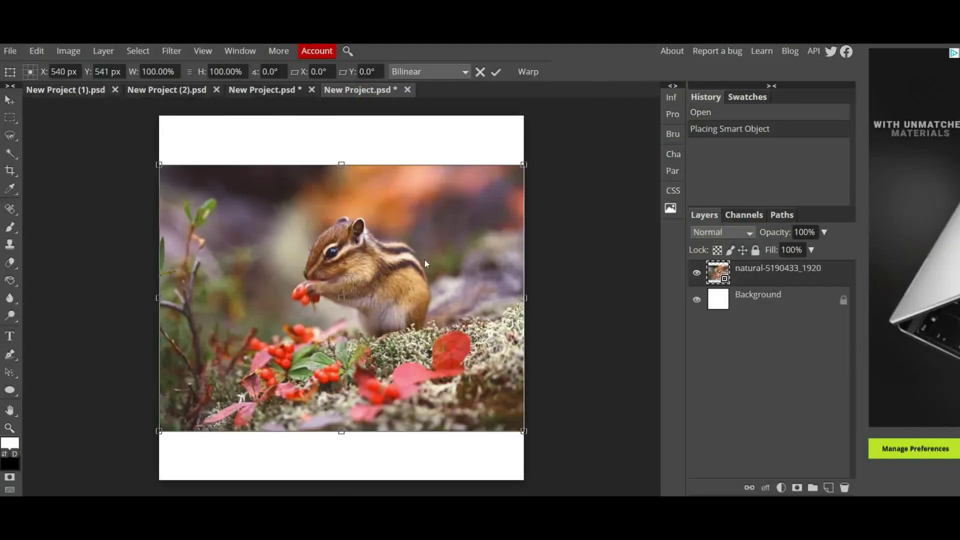
drag(525, 167, 609, 100)
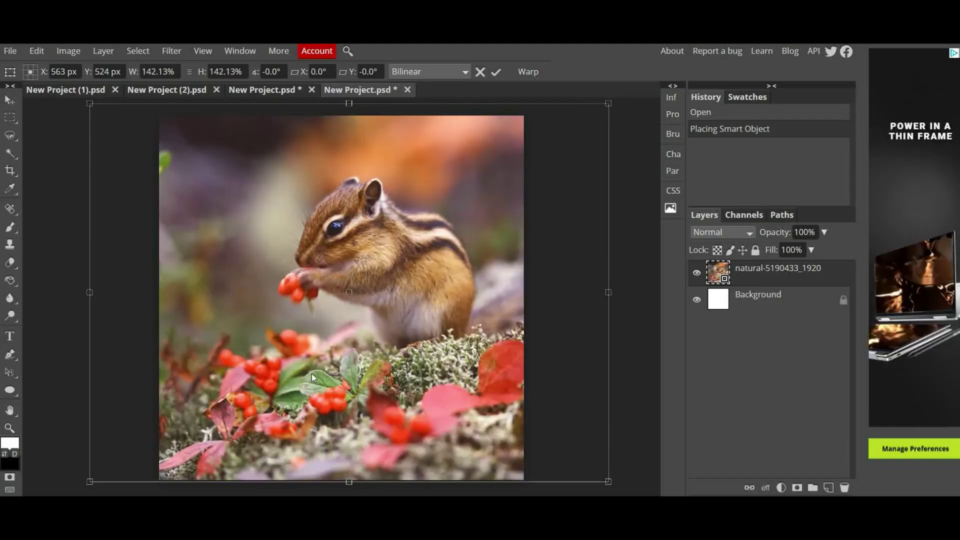
drag(159, 431, 89, 481)
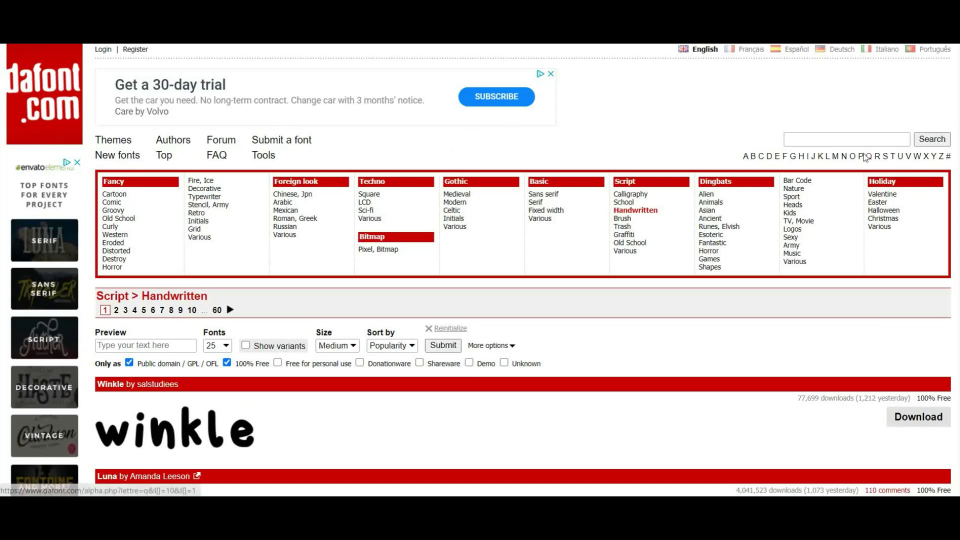
Step: Browse dafont's Holiday > Christmas fonts, then switch to the Script > Handwritten category
click(885, 219)
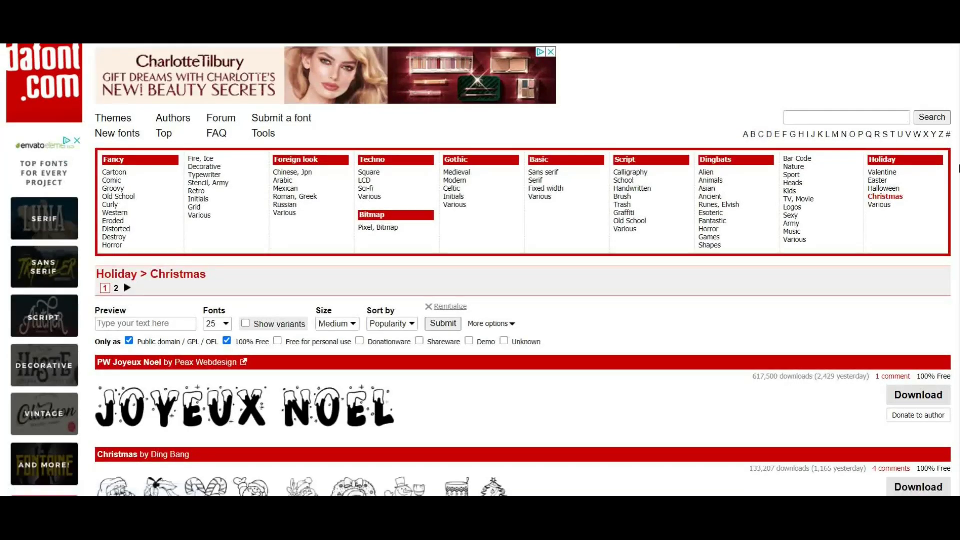
scroll(550, 63, down, 12)
scroll(550, 64, up, 14)
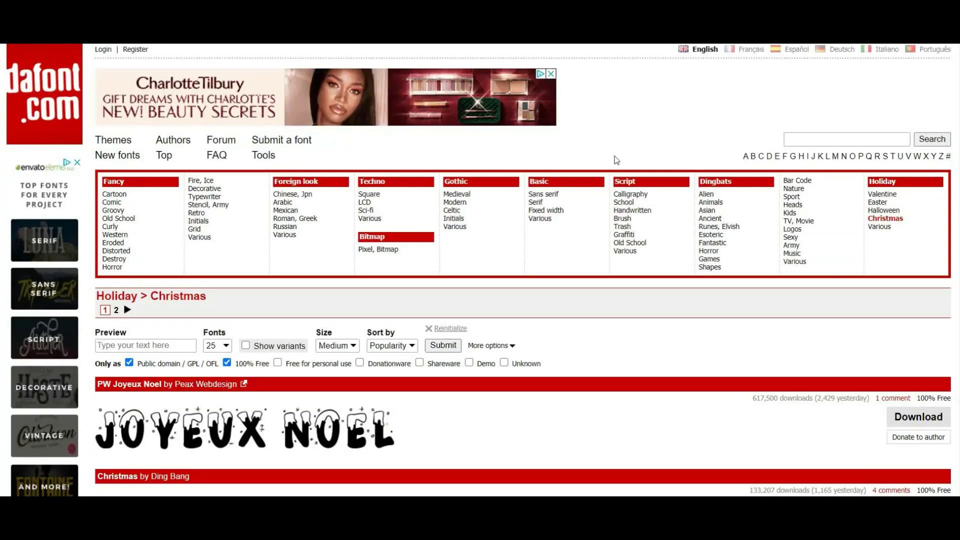
click(634, 213)
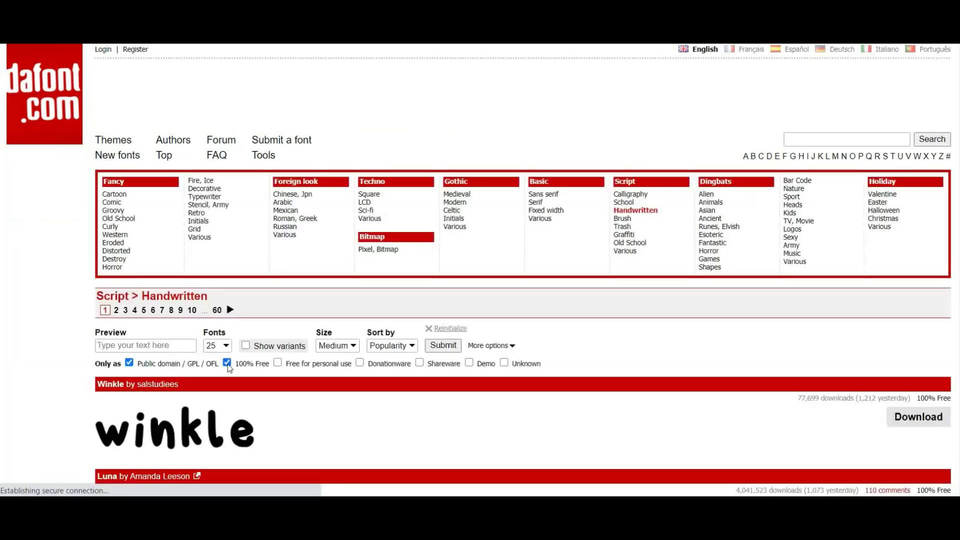
Step: Find Honey Script in the Handwritten list and download it as honey_script.zip
scroll(500, 270, down, 3)
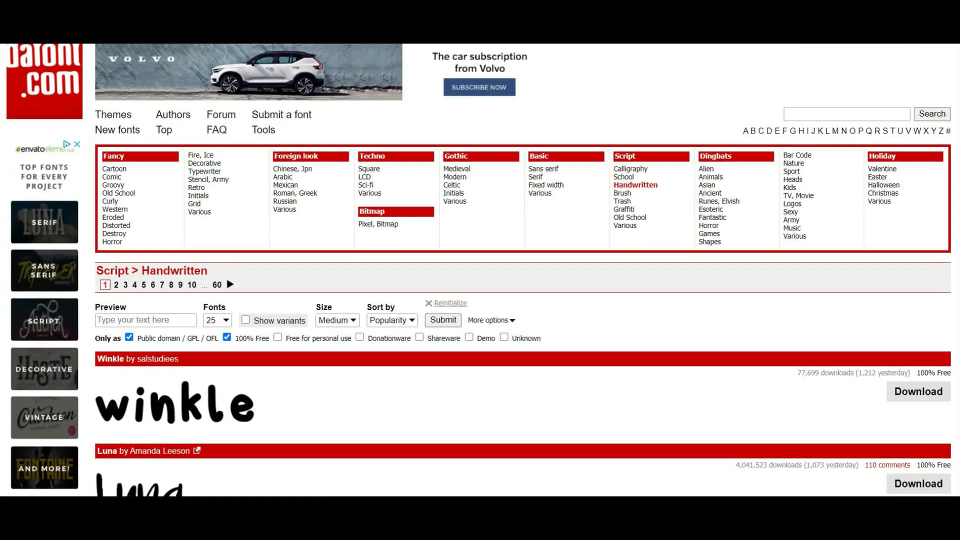
scroll(500, 270, down, 3)
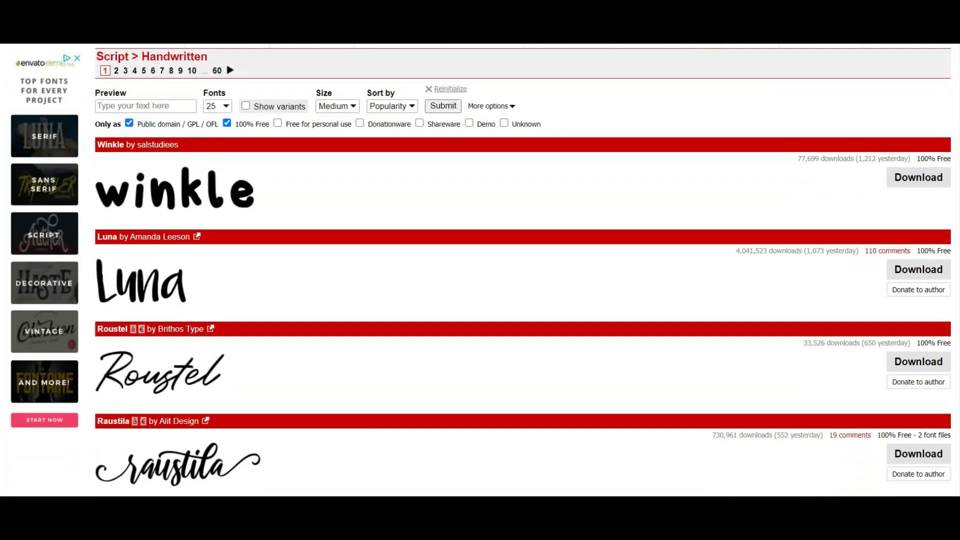
scroll(523, 270, up, 1)
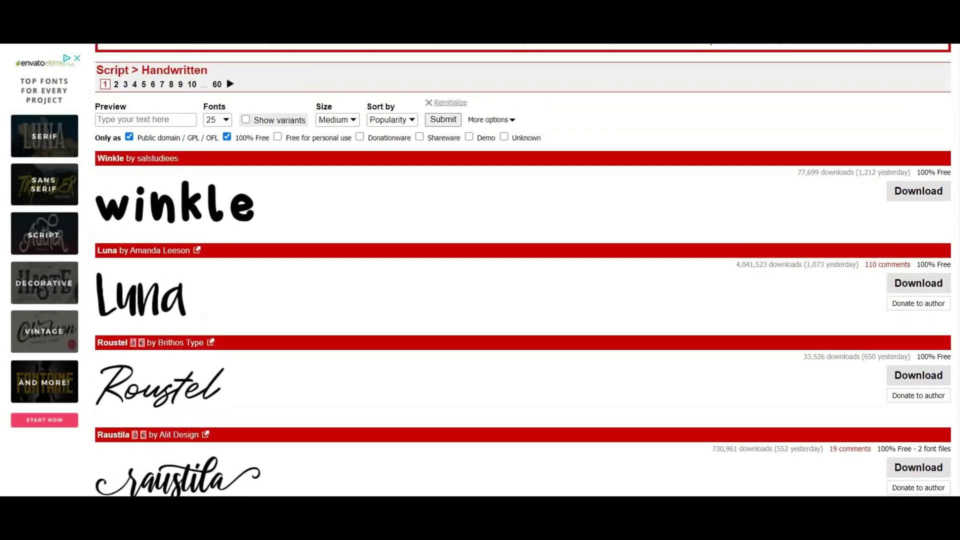
scroll(522, 270, down, 3)
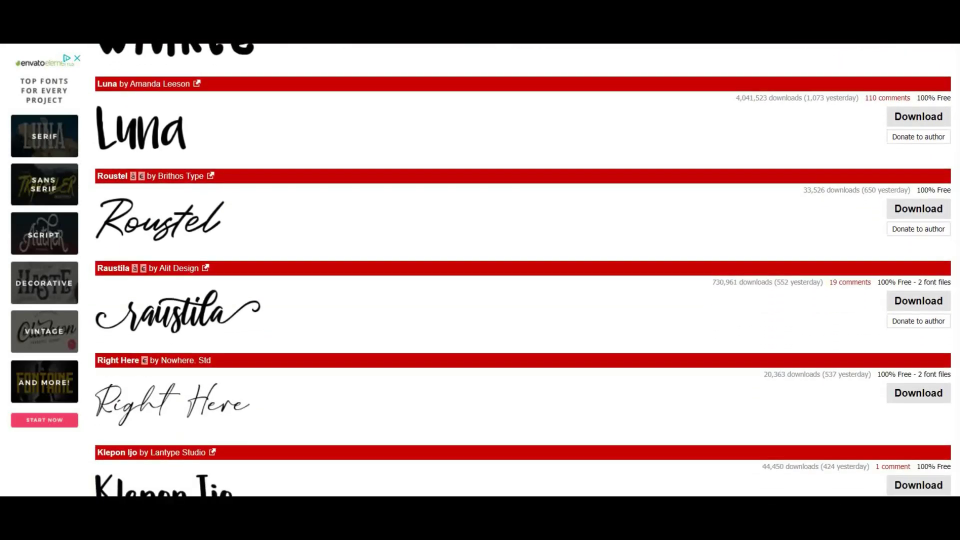
scroll(523, 270, down, 7)
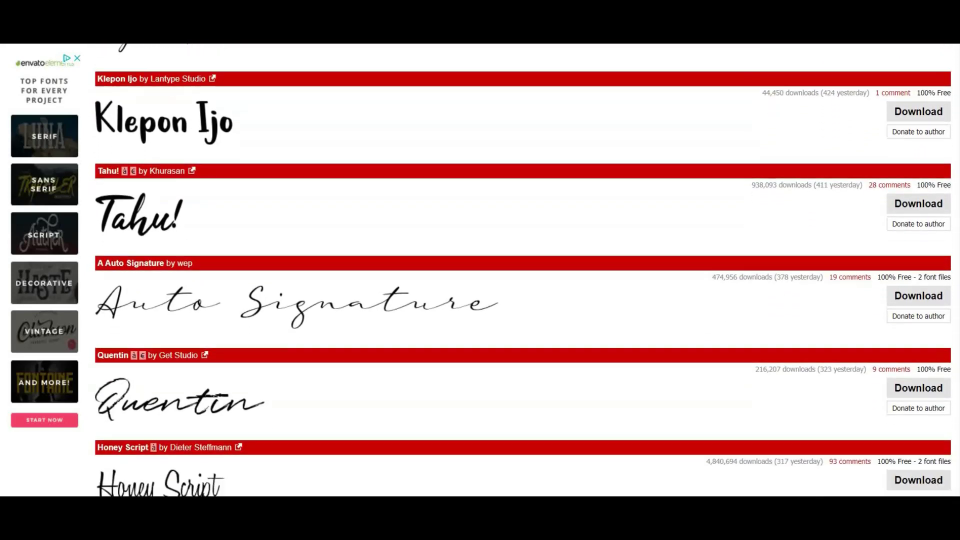
scroll(522, 270, down, 4)
scroll(523, 270, down, 2)
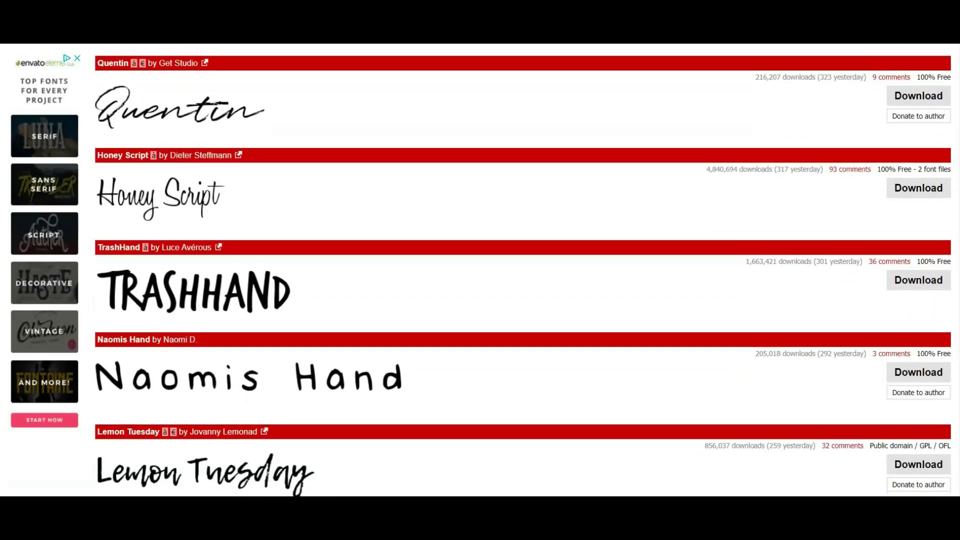
scroll(522, 270, down, 4)
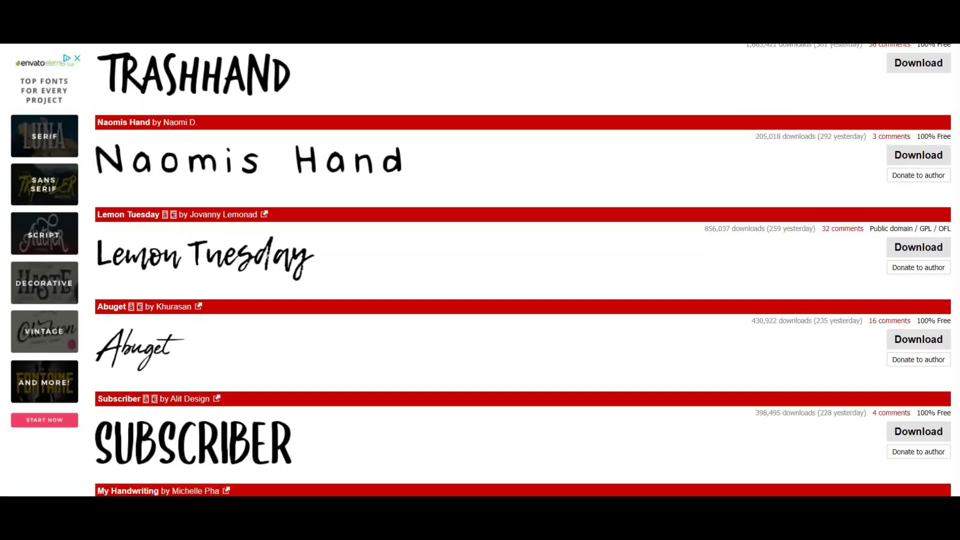
scroll(523, 271, down, 3)
scroll(523, 270, up, 6)
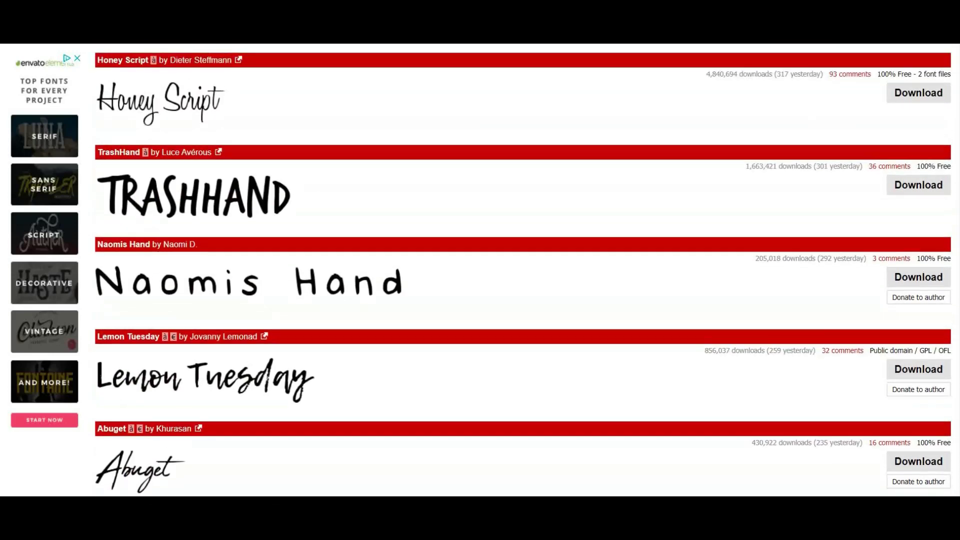
scroll(99, 234, down, 1)
scroll(99, 233, up, 4)
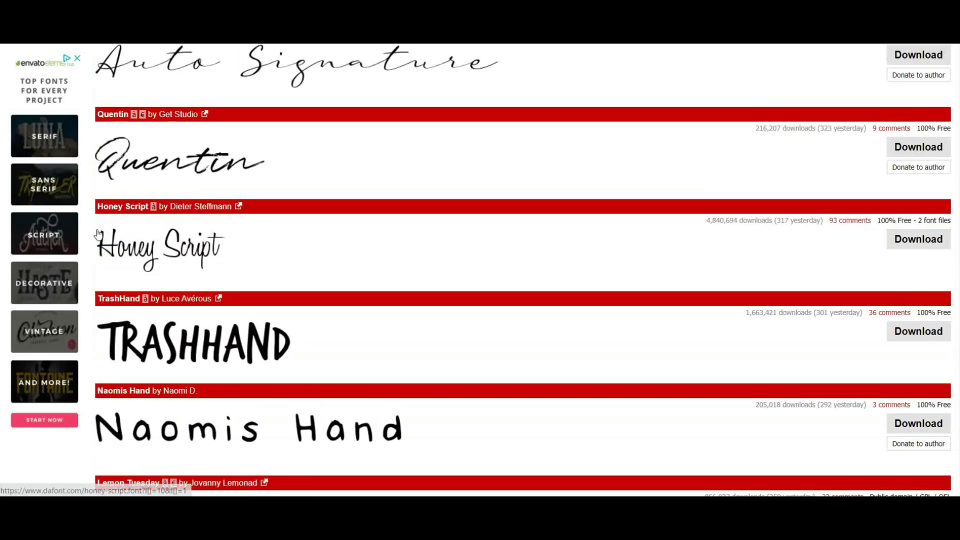
click(915, 241)
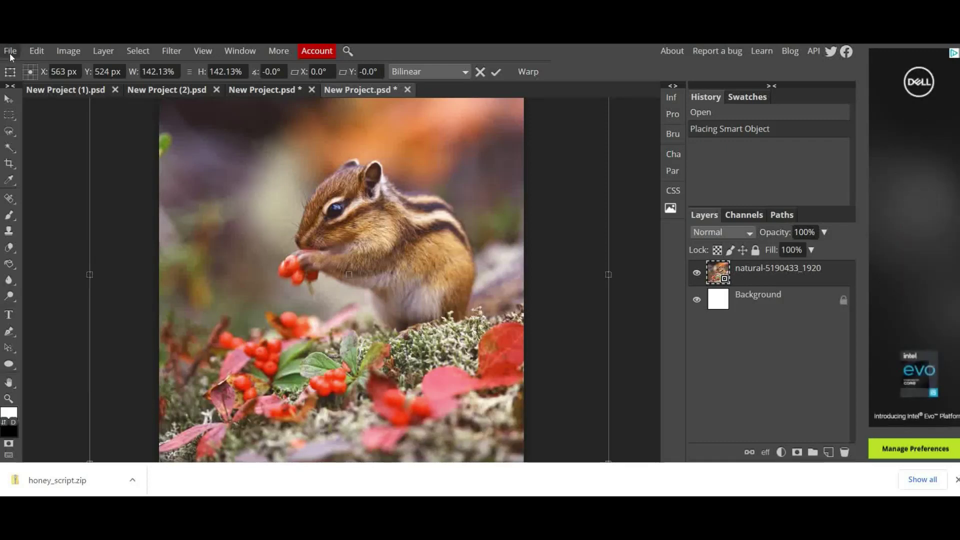
Step: Open honey_script.zip from Downloads to load the Honey Script font into Photopea
click(10, 51)
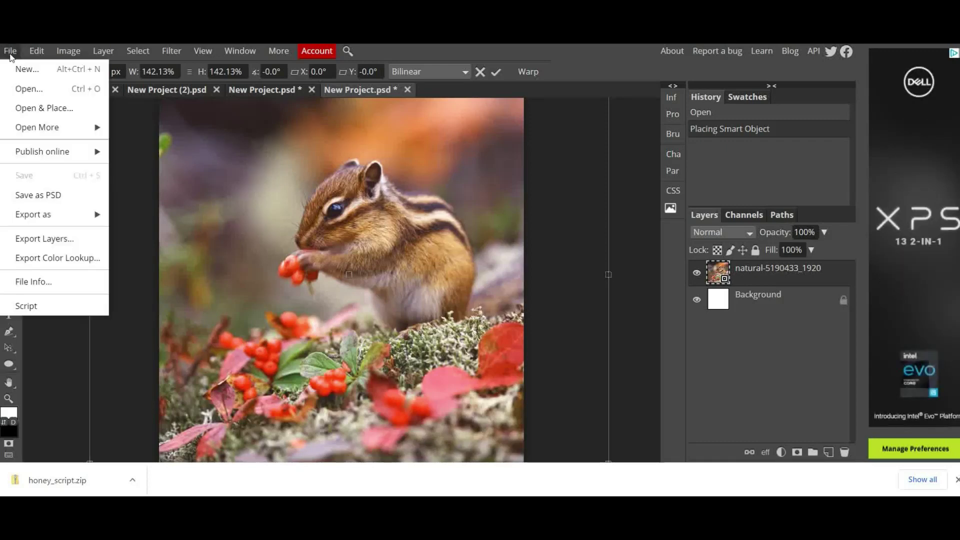
click(39, 91)
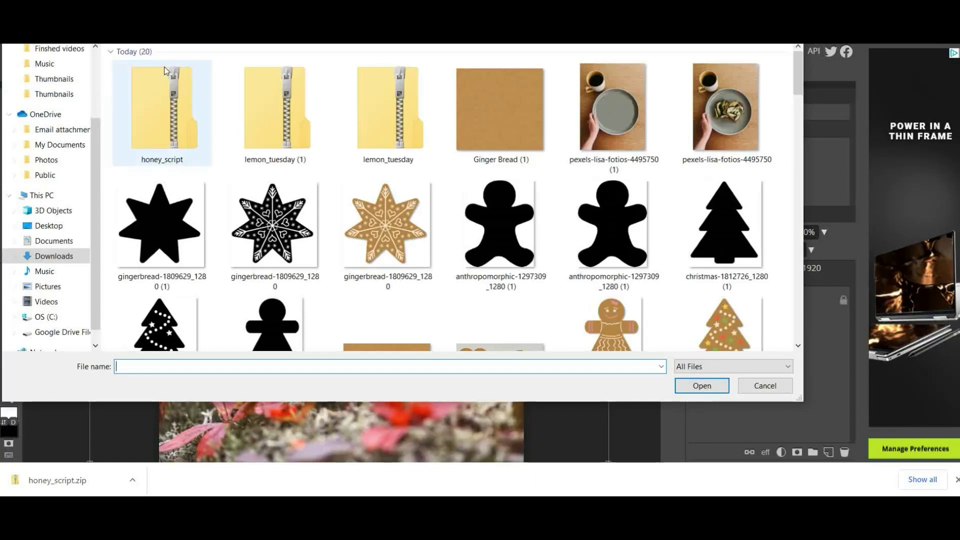
double_click(163, 126)
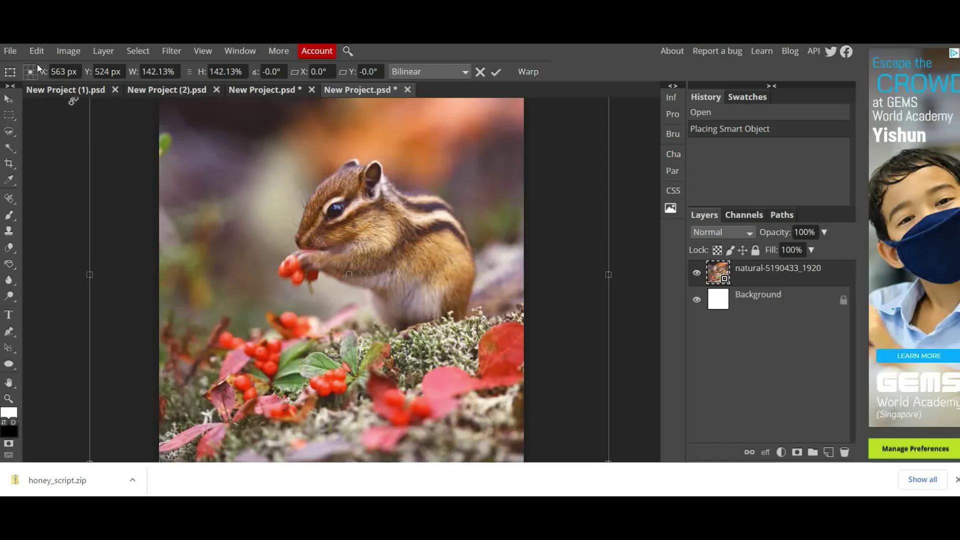
Step: Draw a text box near the top of the canvas and set the type size to 150 px
click(11, 320)
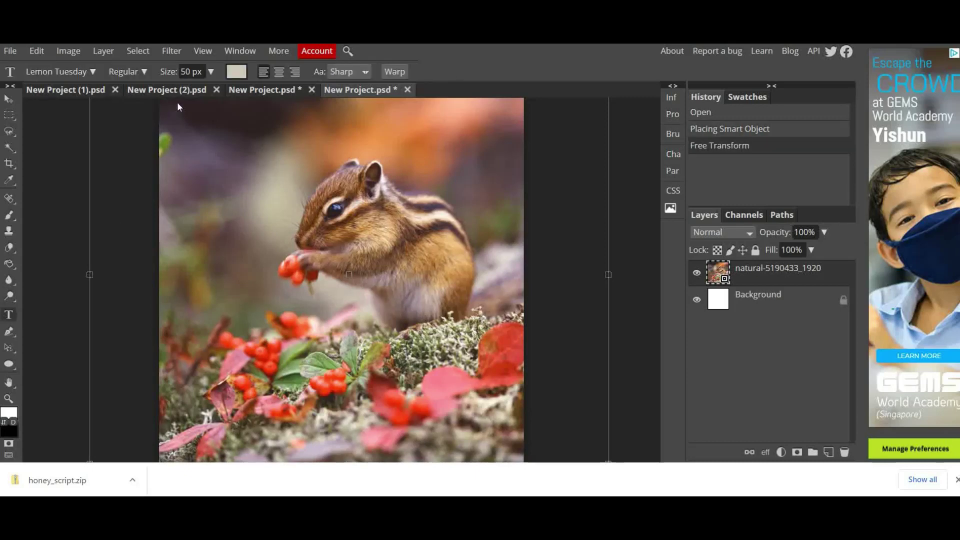
drag(177, 102, 505, 169)
click(161, 71)
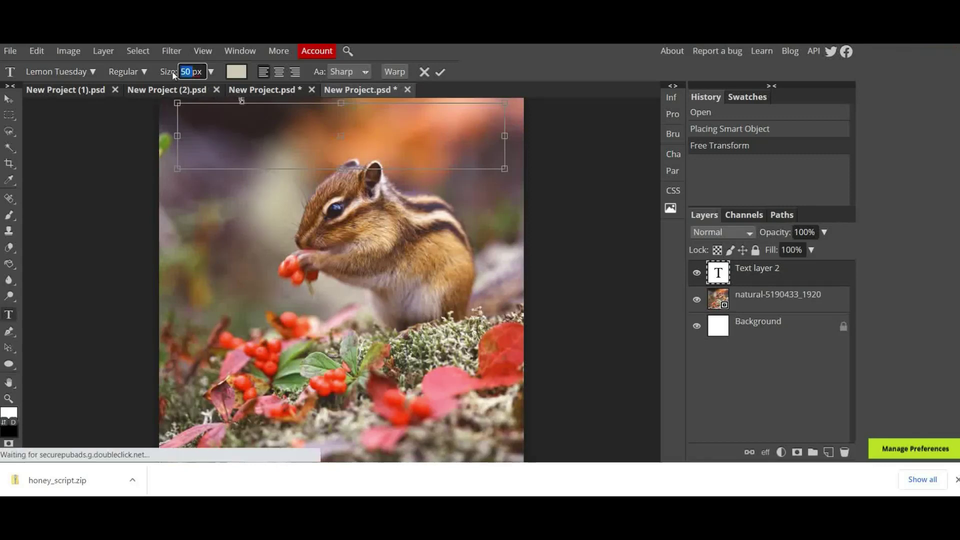
text(150)
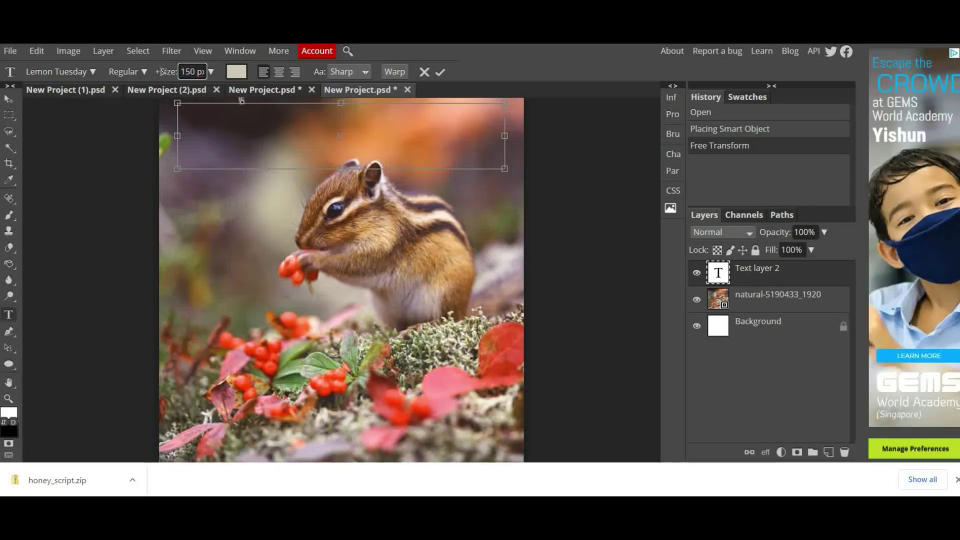
Step: Type the title 'Merry Christmas' and widen the text box so it fits
click(217, 133)
text(Merry Chr)
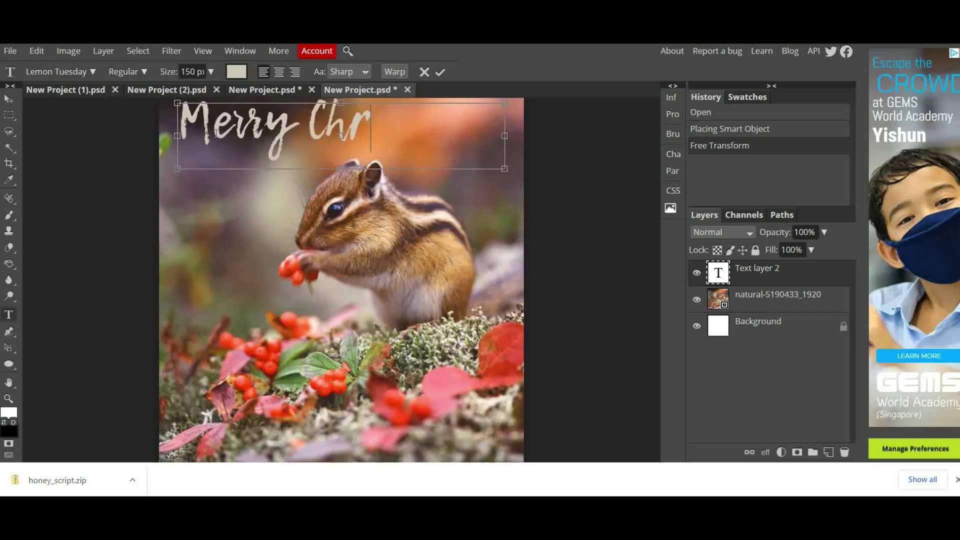
text(istm)
key(ctrl+BackSpace)
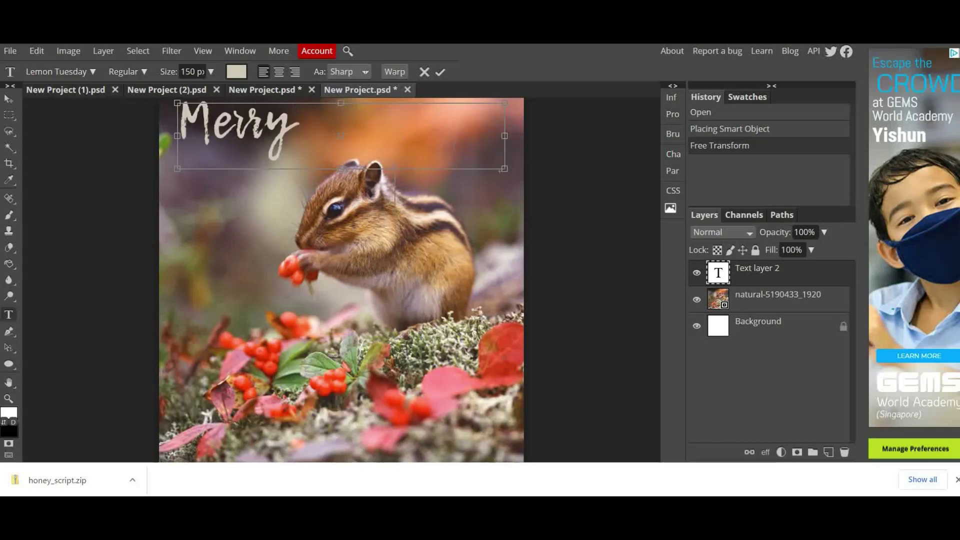
drag(504, 168, 551, 185)
drag(178, 126, 545, 145)
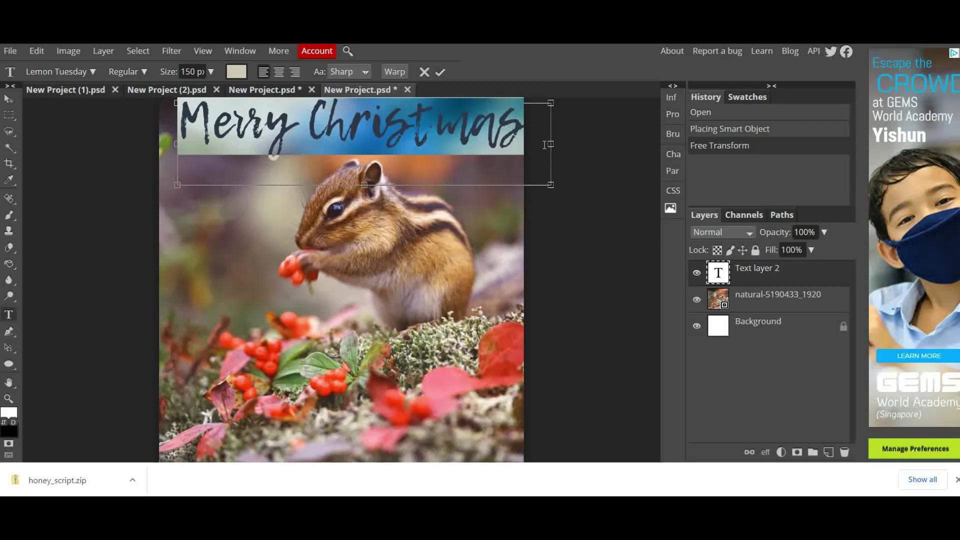
Step: Search the font list for 'honey' and apply Honey Script Light to the title
click(93, 72)
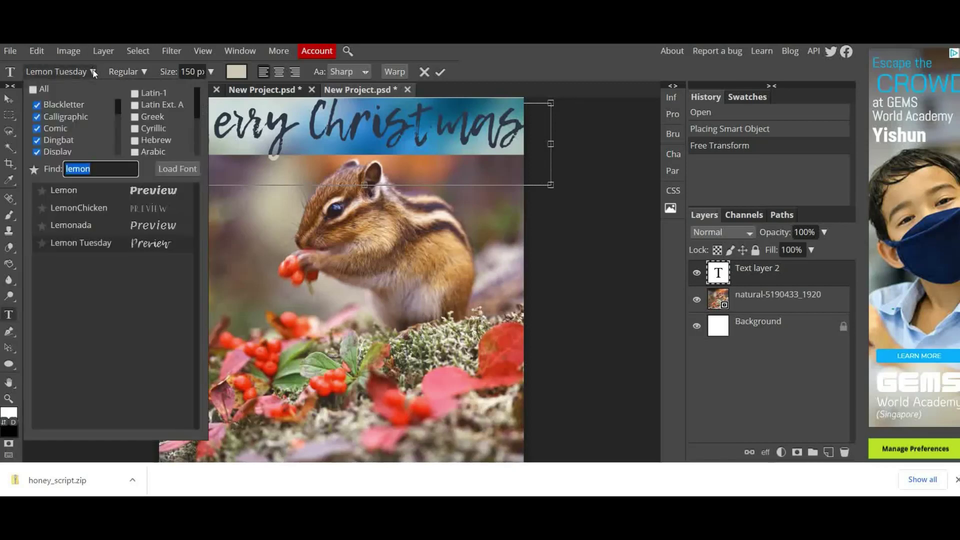
click(99, 171)
key(BackSpace)
key(BackSpace)
key(BackSpace)
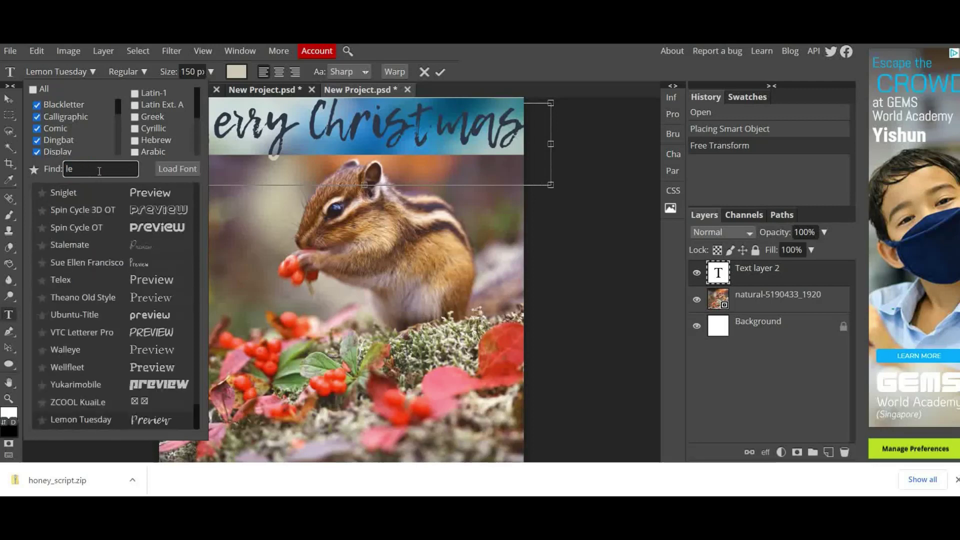
key(BackSpace)
key(BackSpace)
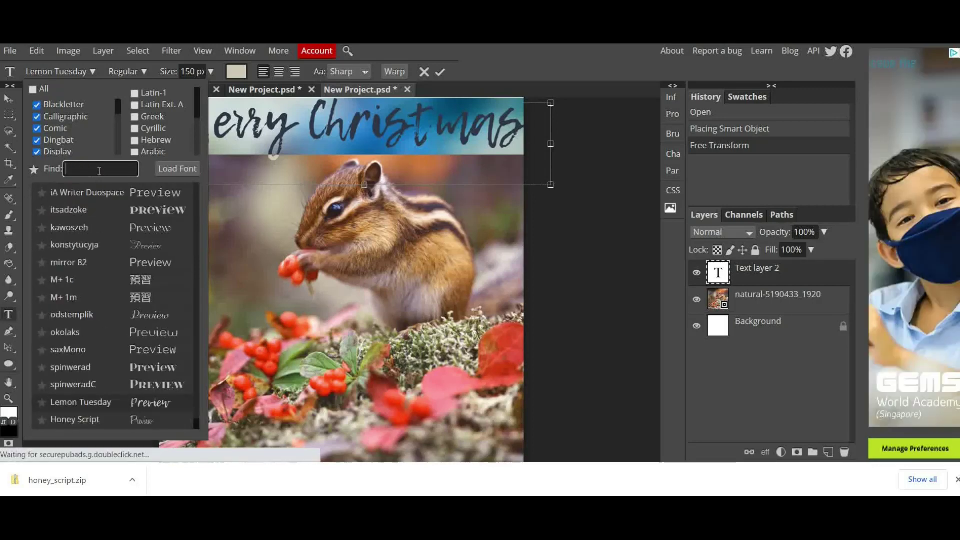
text(honey)
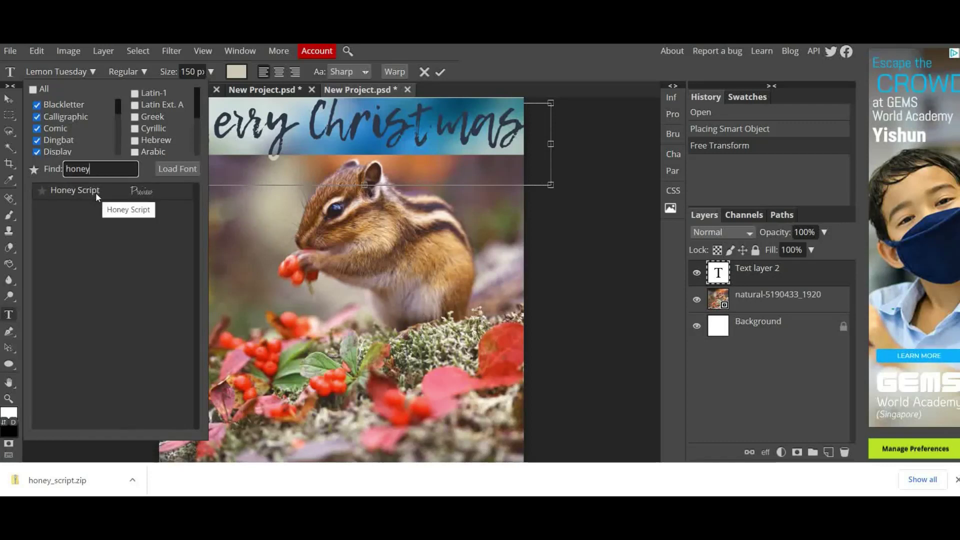
click(96, 195)
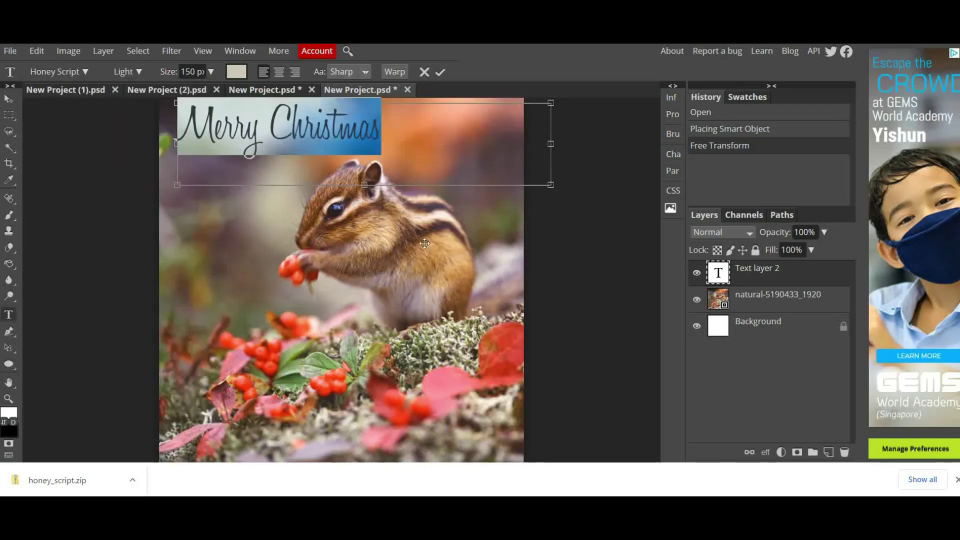
Step: Colour the title off-white fef6eb and commit the Merry Christmas text layer
click(235, 73)
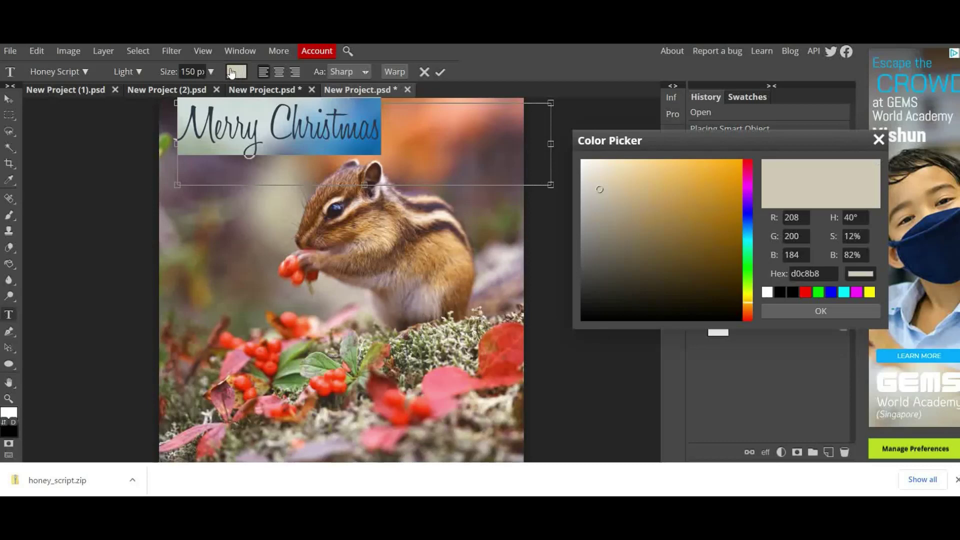
drag(667, 145, 631, 121)
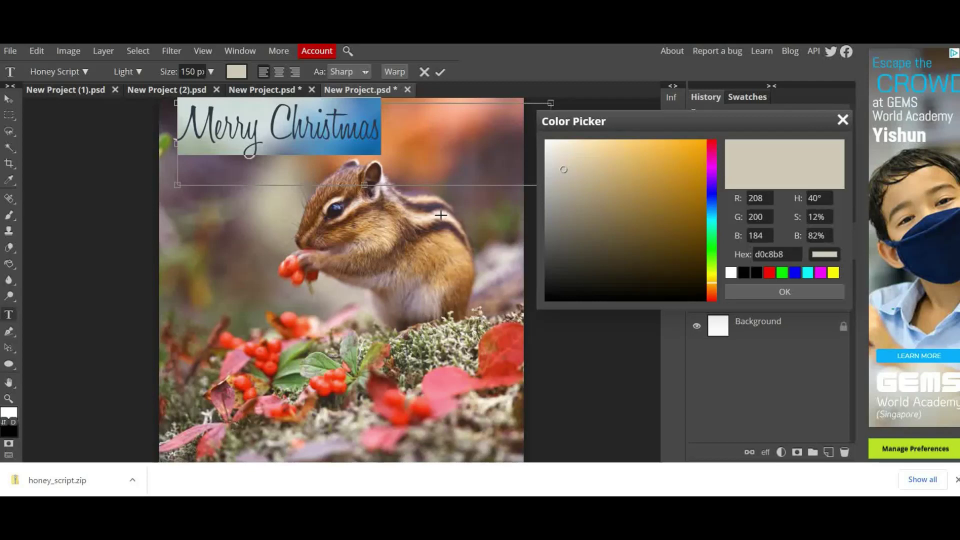
click(557, 142)
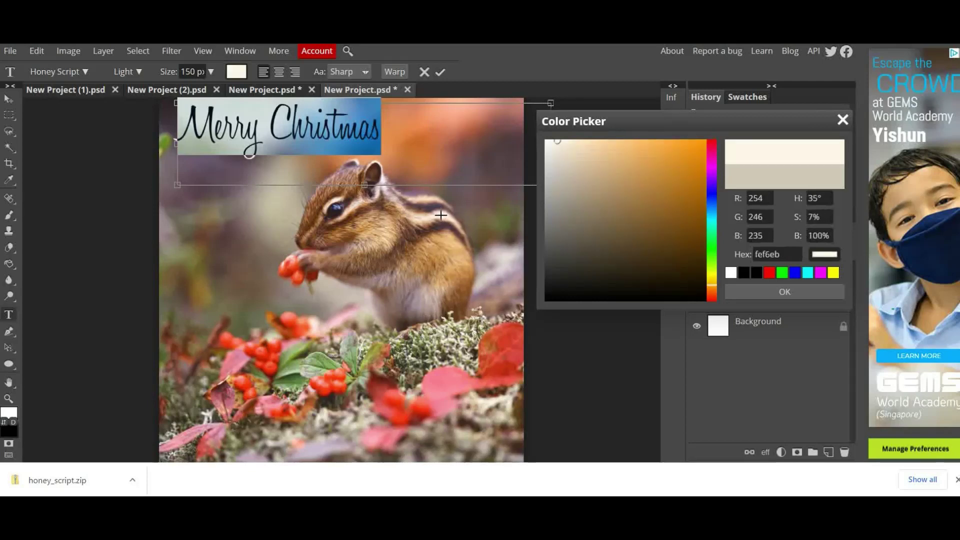
click(805, 292)
click(779, 323)
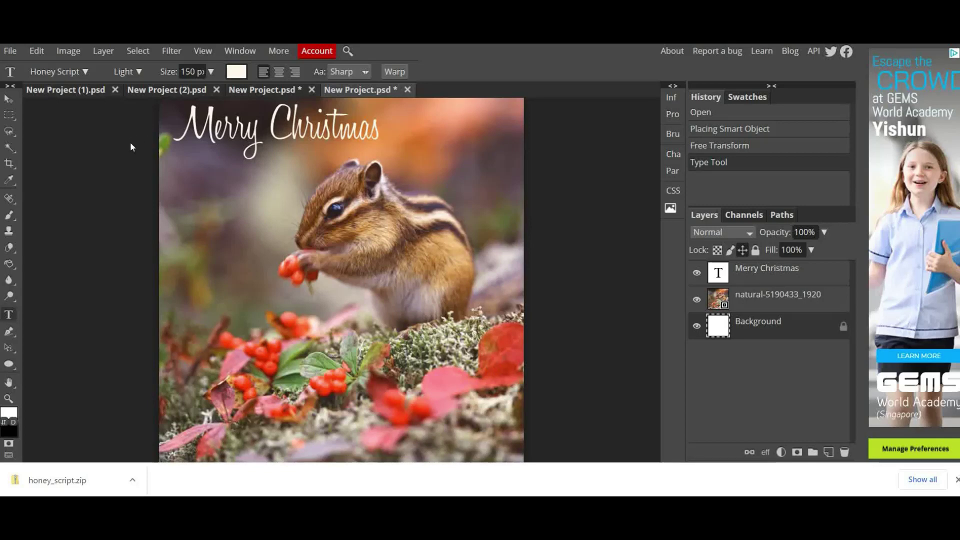
Step: Switch from the Pen tool to its Free Pen variant
right_click(10, 331)
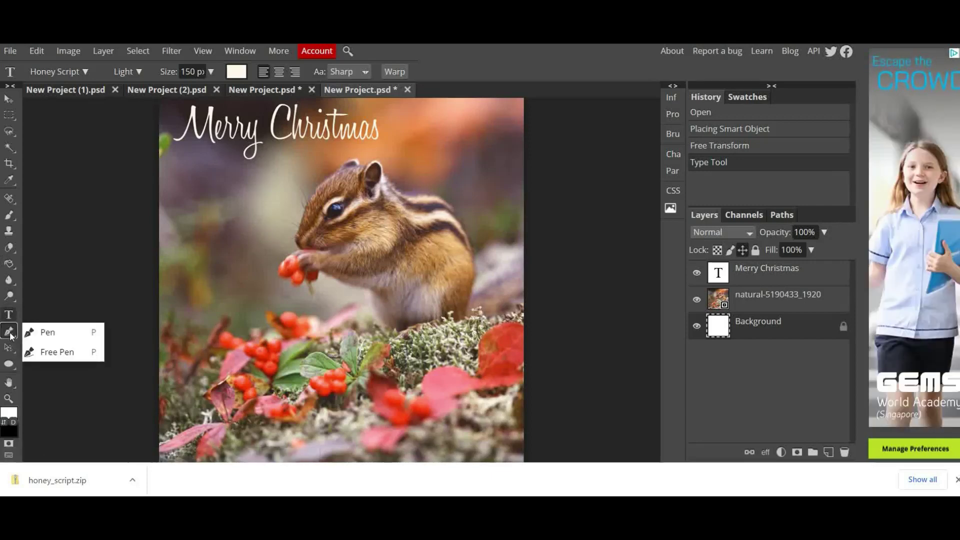
click(10, 332)
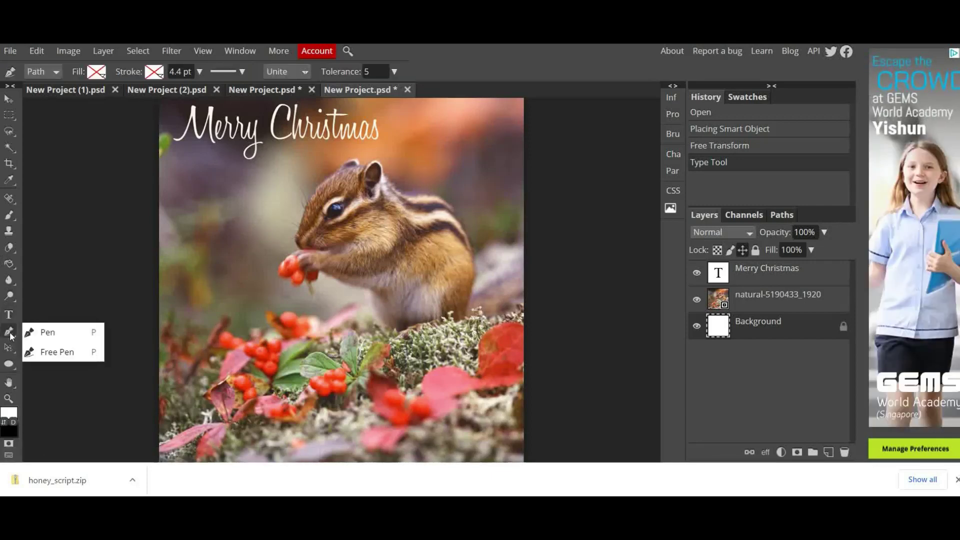
click(62, 352)
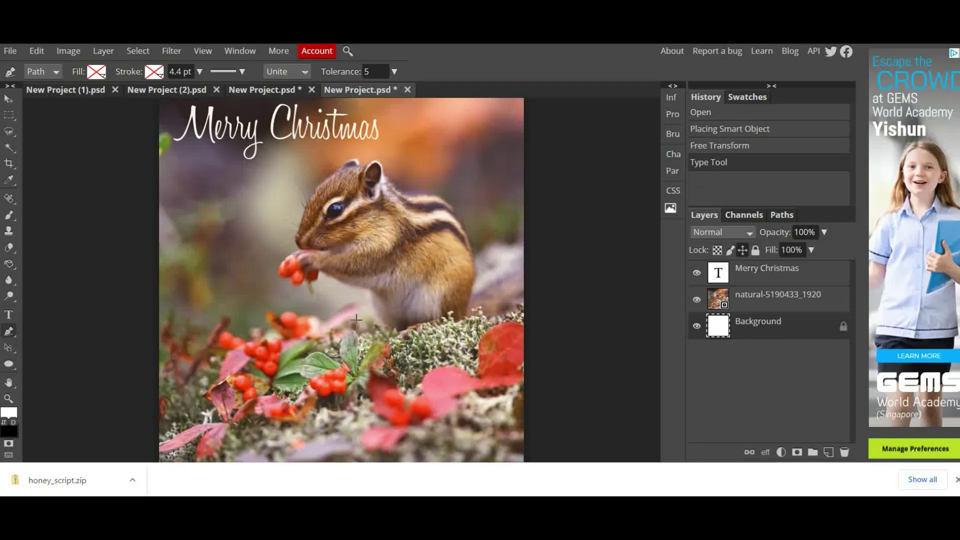
click(232, 215)
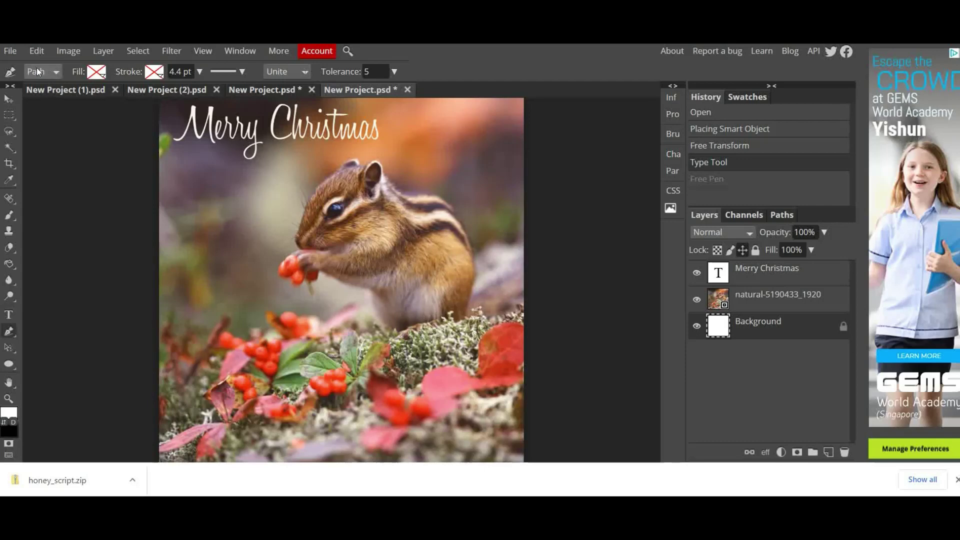
Step: Set the Free Pen to Path mode with no fill and no stroke
click(52, 73)
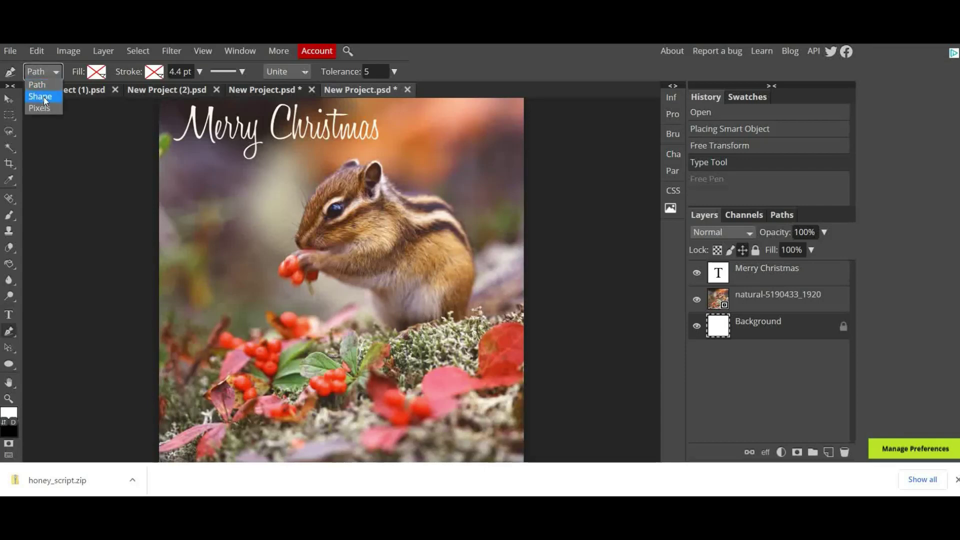
click(43, 97)
click(55, 74)
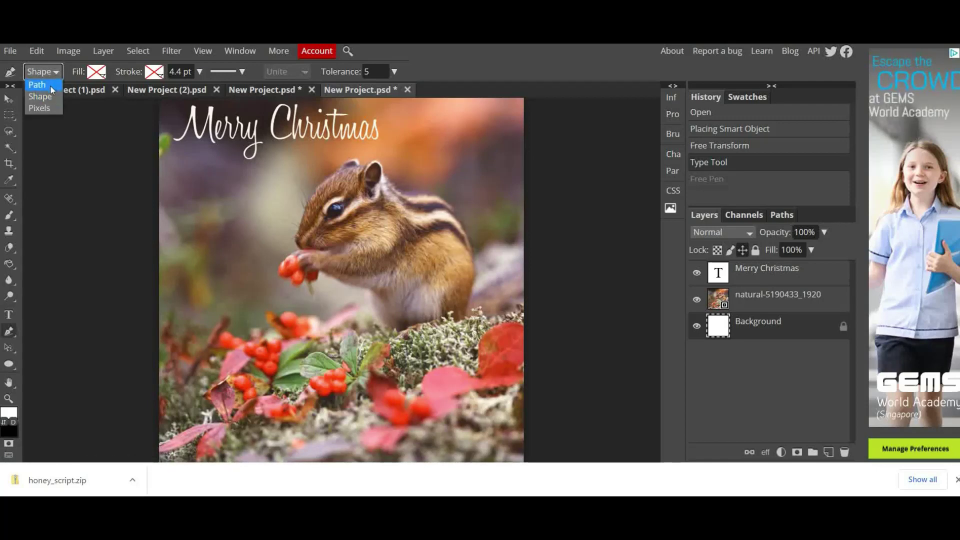
click(50, 85)
click(97, 77)
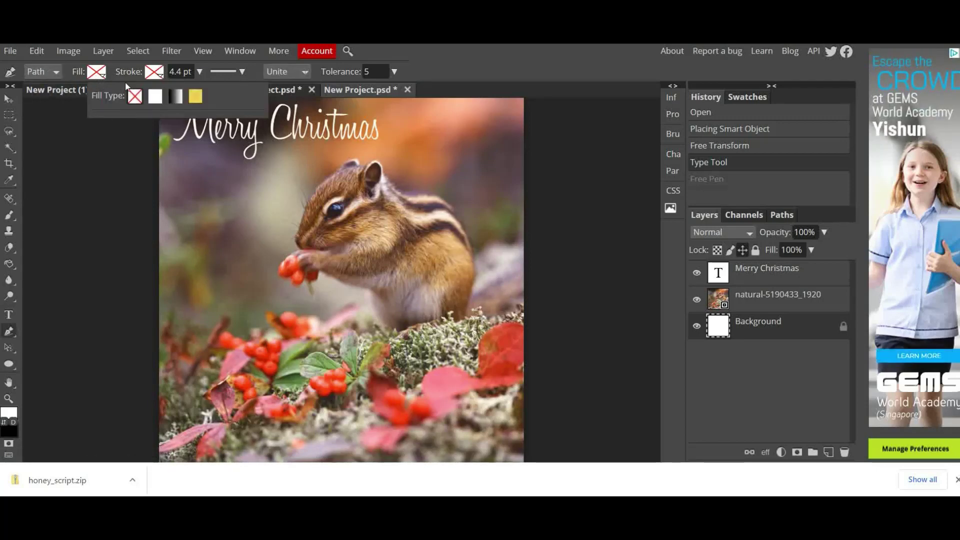
click(155, 98)
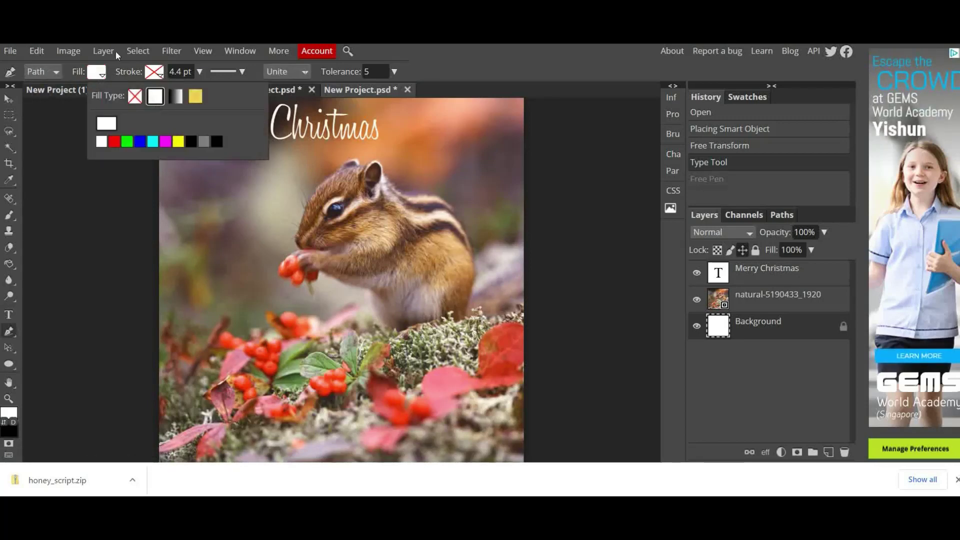
click(135, 96)
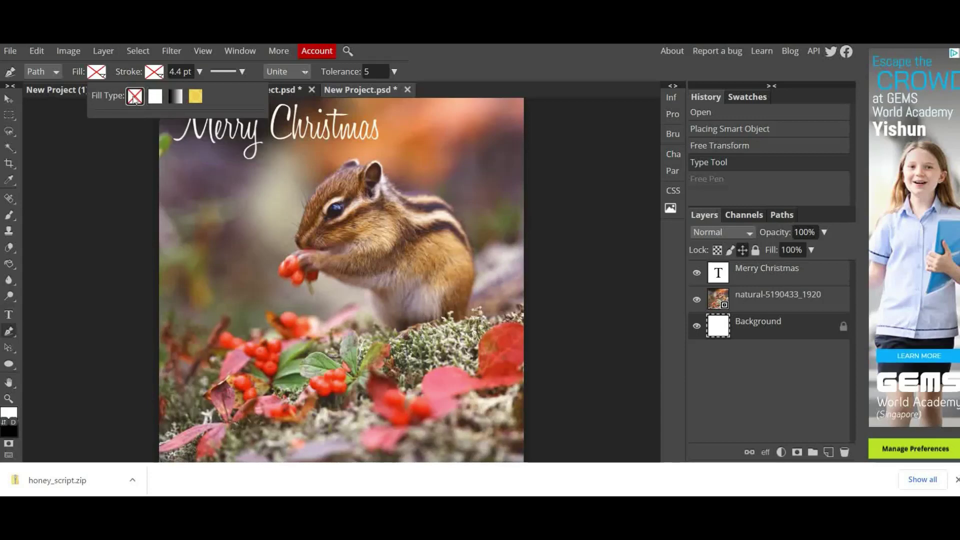
click(160, 75)
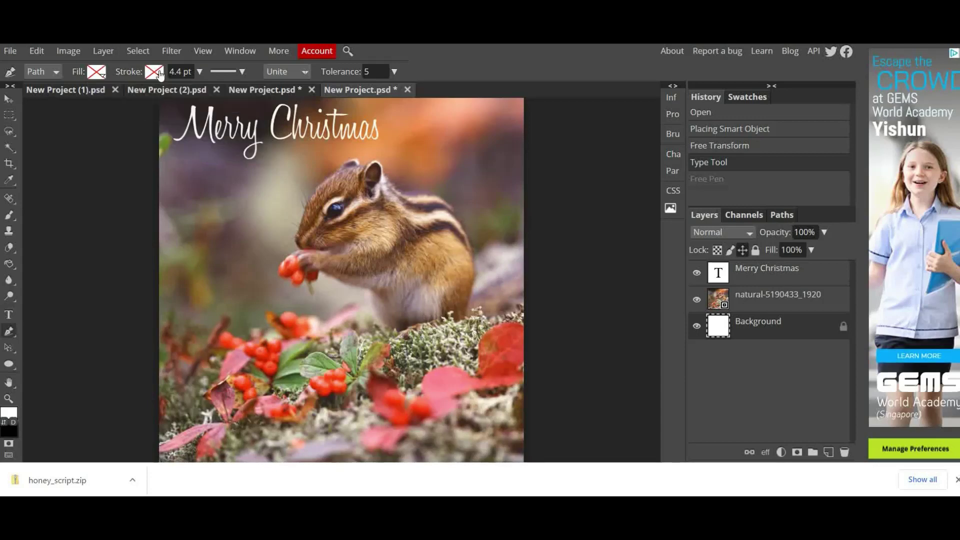
click(160, 75)
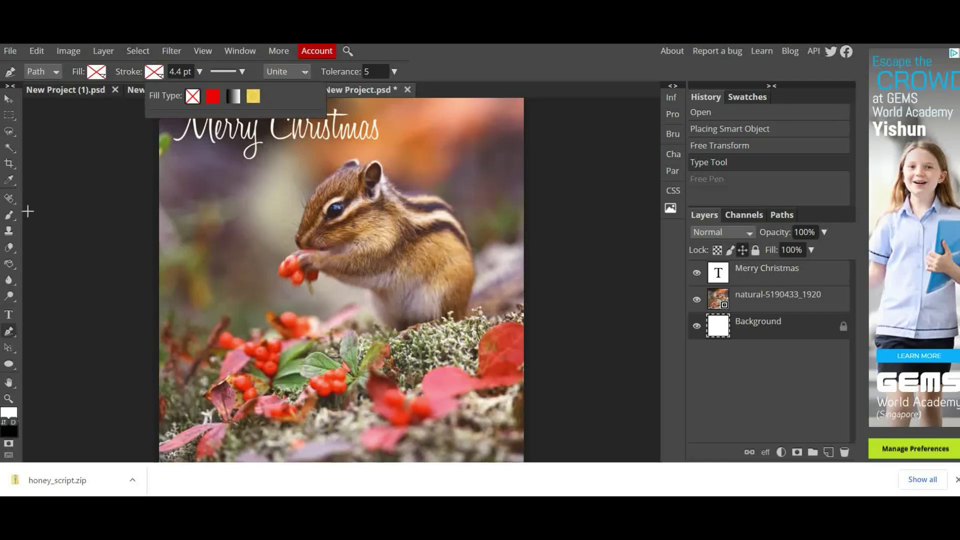
right_click(14, 339)
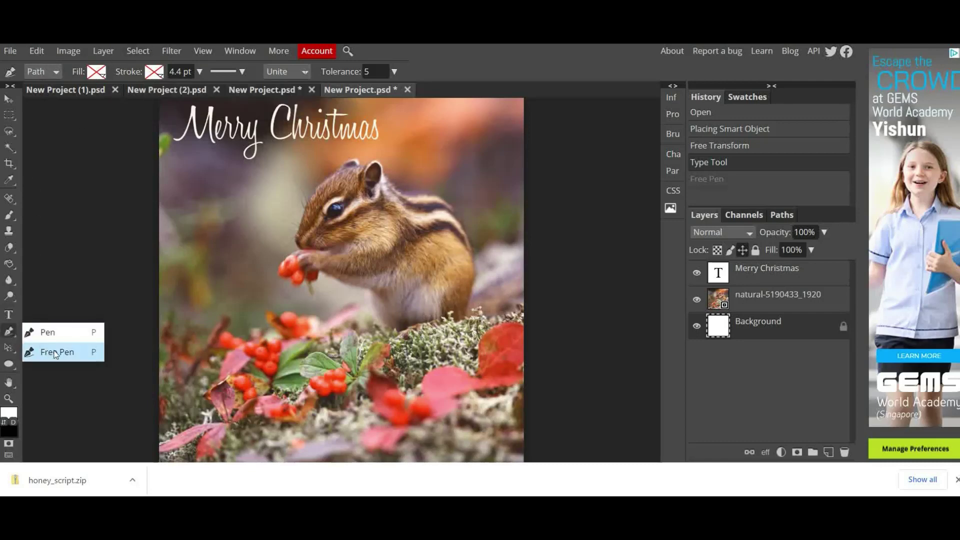
Step: Draw a freehand path curving around the chipmunk's head and body below the title
click(11, 331)
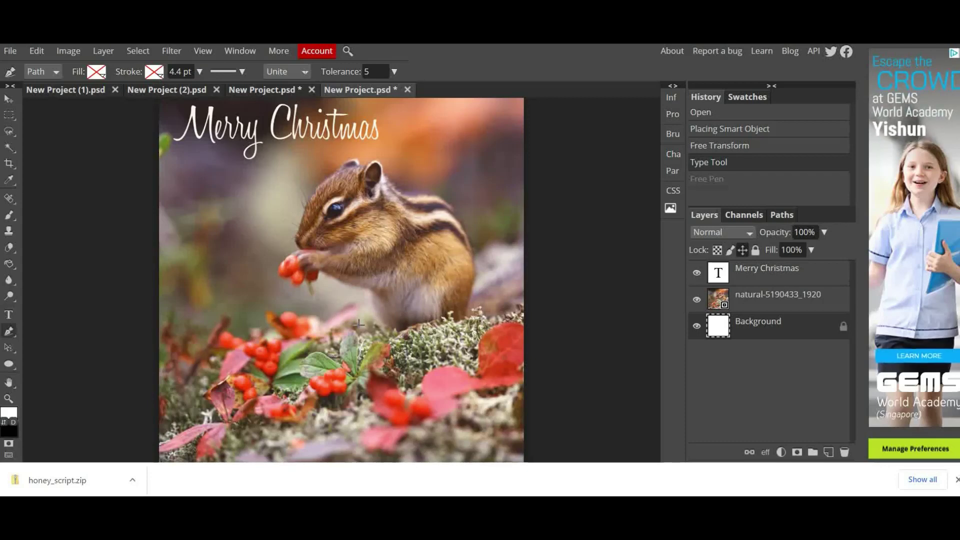
drag(355, 317, 339, 311)
mouse_move(273, 238)
mouse_down()
mouse_move(300, 180)
mouse_move(330, 147)
mouse_move(391, 148)
mouse_move(472, 187)
mouse_move(496, 249)
mouse_move(495, 304)
mouse_up()
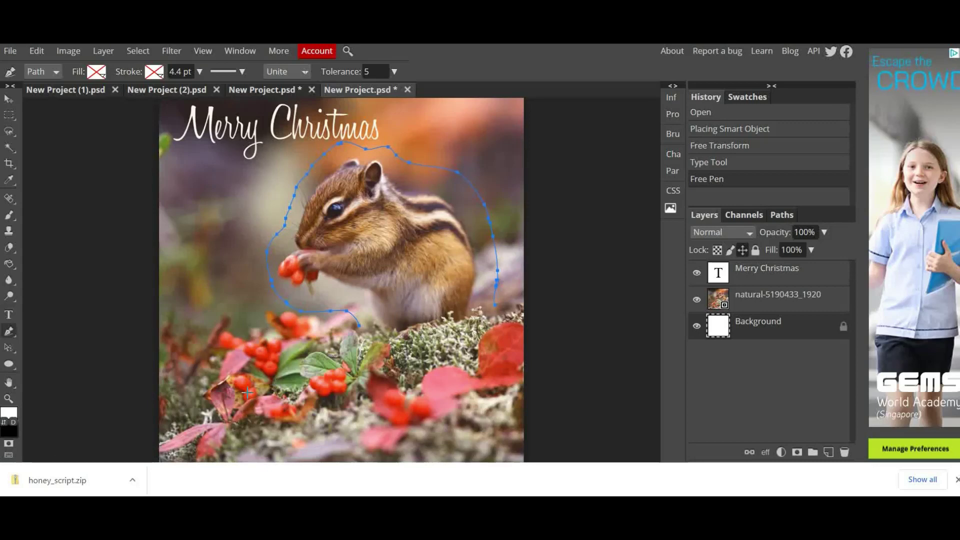
Step: Set the Type tool size to 50 px and start a text layer on the chipmunk path
click(9, 316)
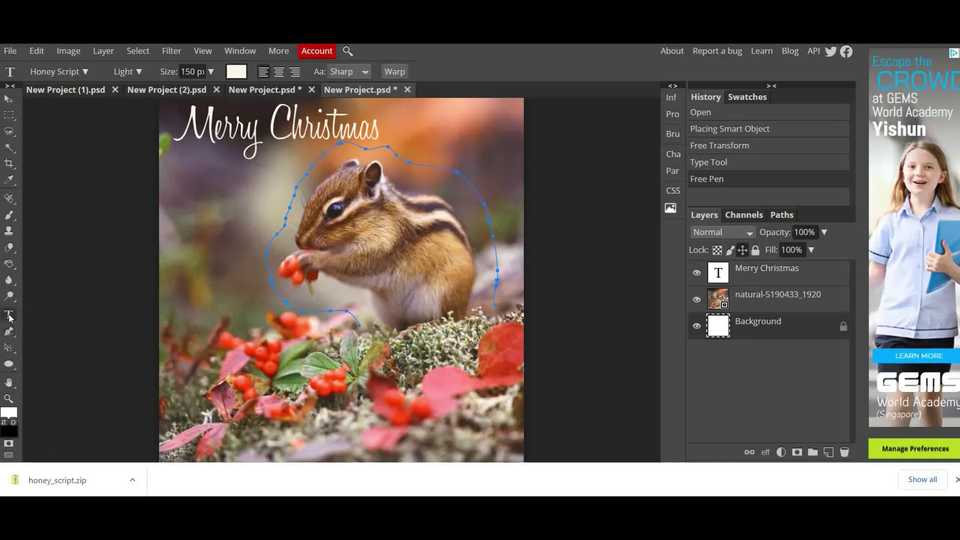
double_click(196, 72)
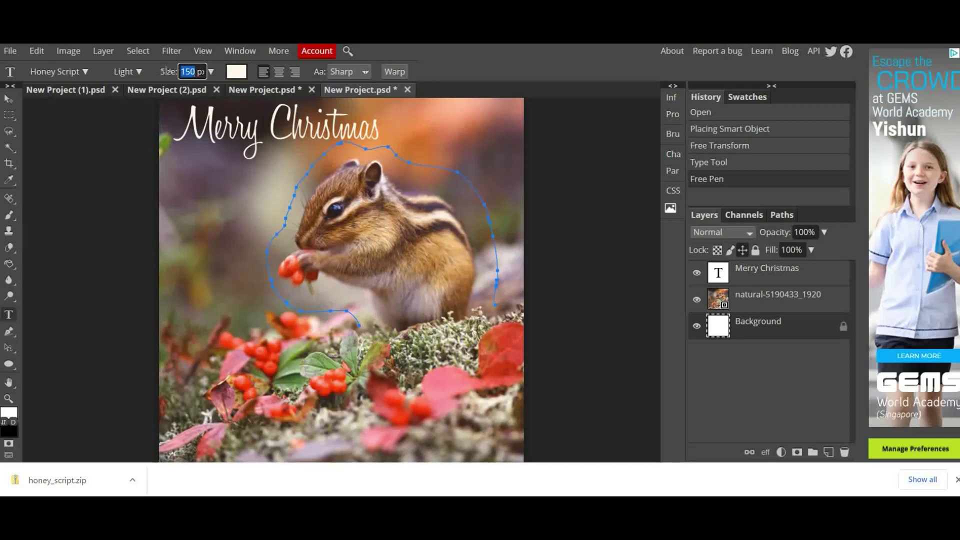
text(50)
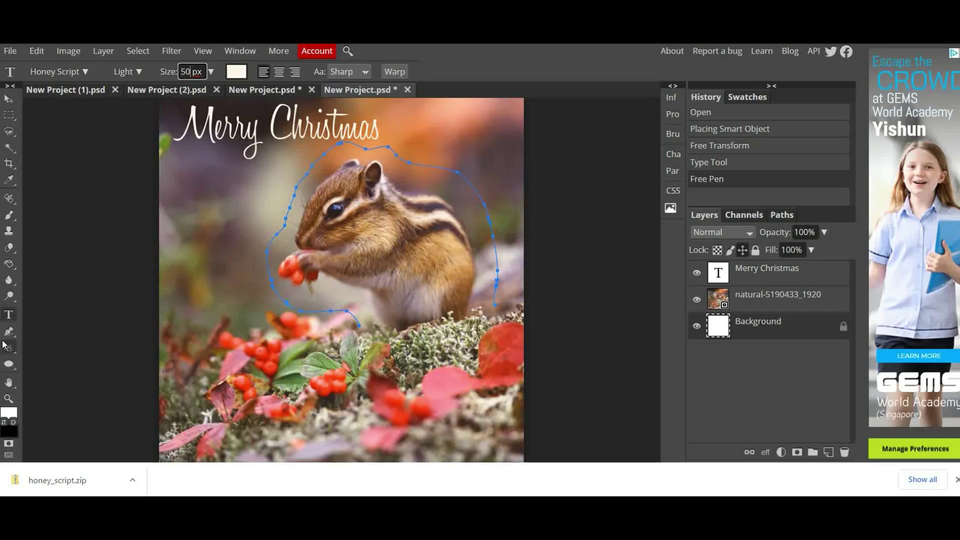
click(10, 315)
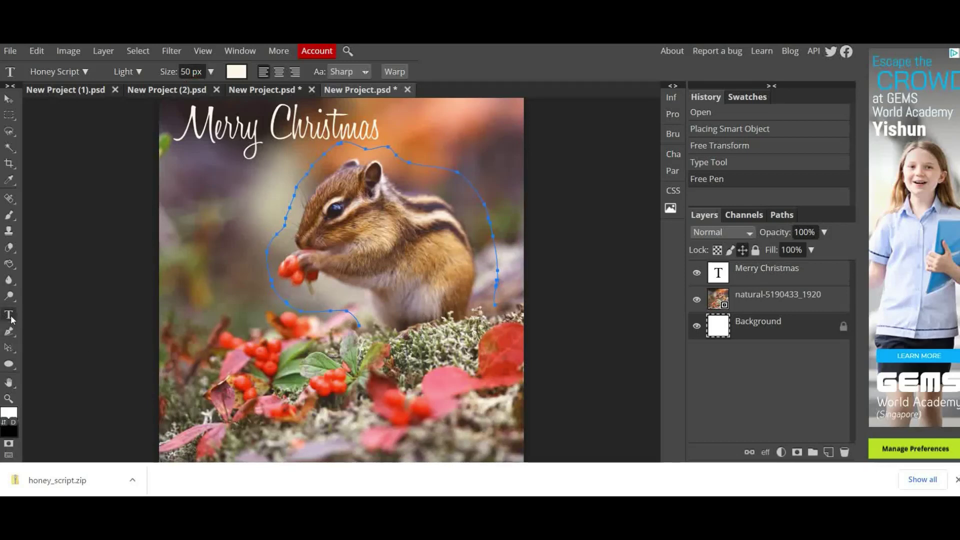
click(355, 320)
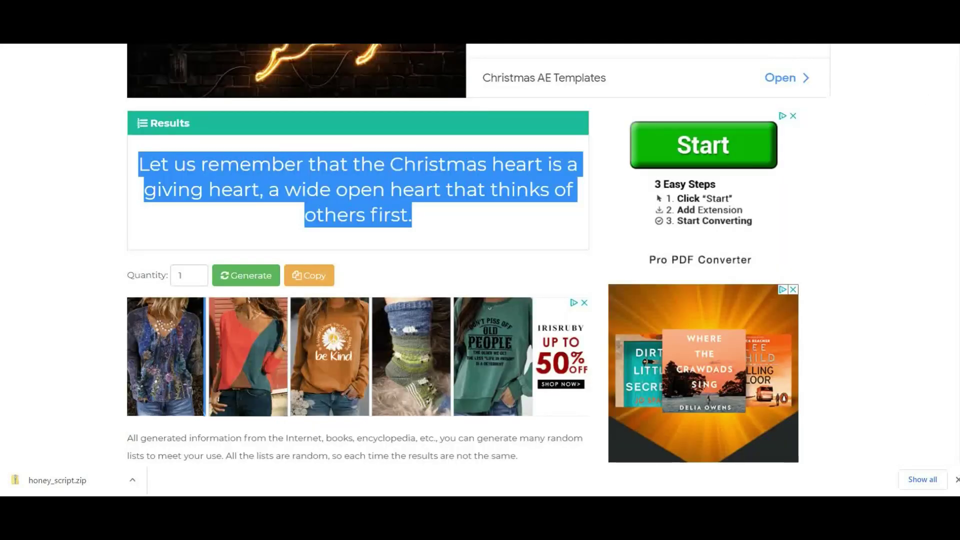
Step: Scroll the greetings generator page to bring the Results into view
scroll(480, 250, up, 6)
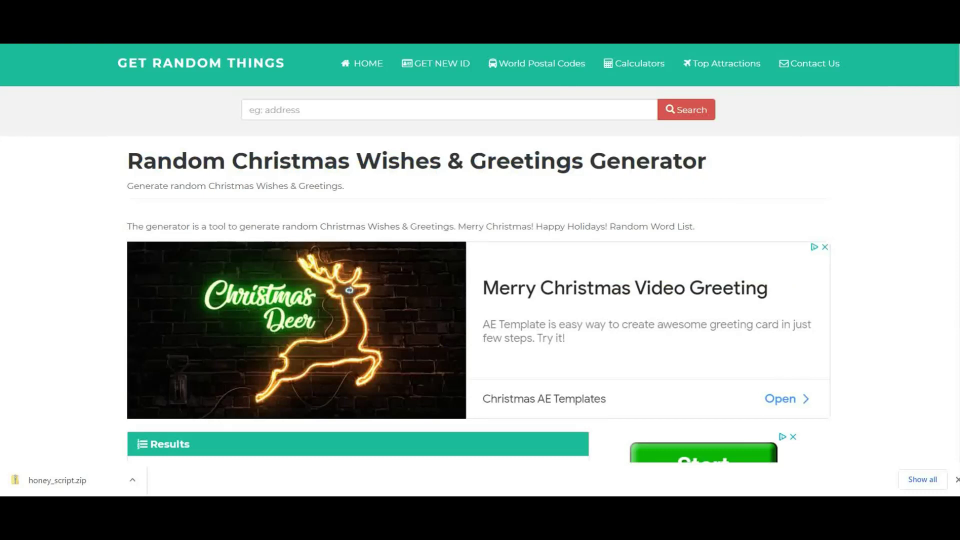
scroll(958, 255, down, 6)
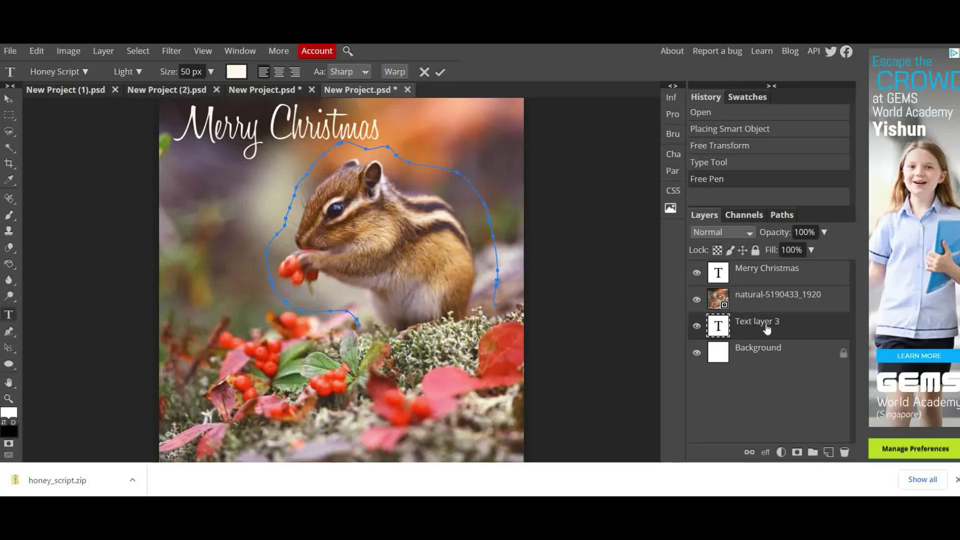
Step: Move Text layer 3 above the chipmunk photo in the Layers panel
drag(767, 328, 759, 286)
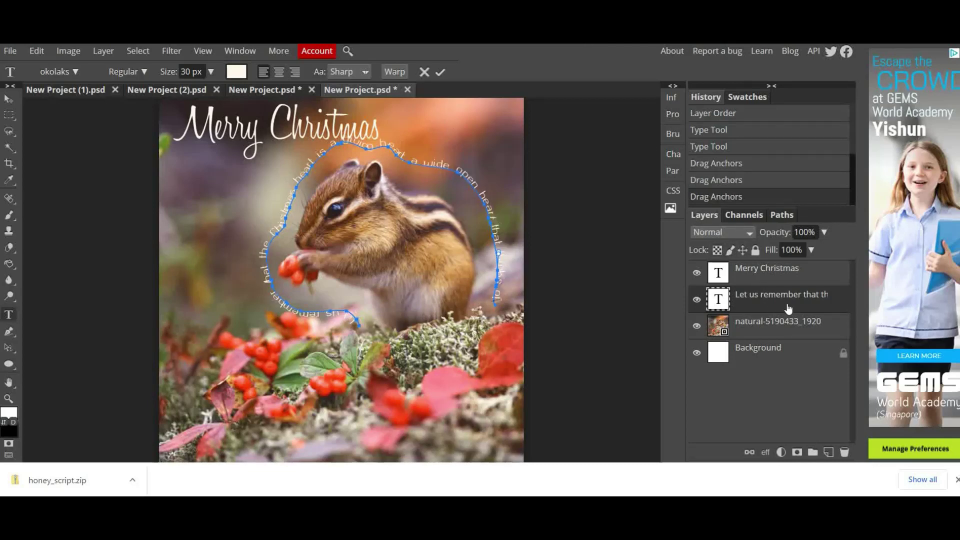
Step: Delete the wavy path text layer and choose the Ellipse shape tool
click(788, 307)
key(Delete)
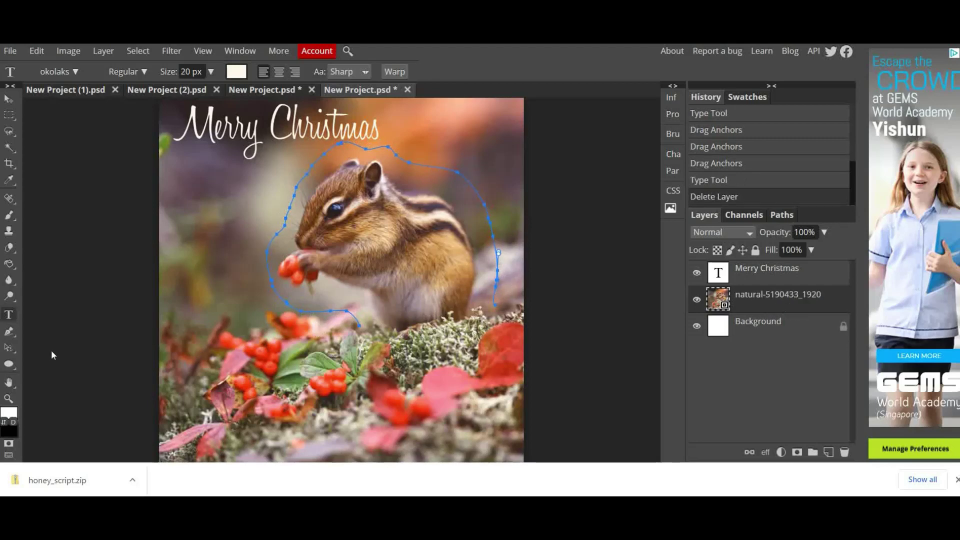
right_click(9, 364)
click(8, 364)
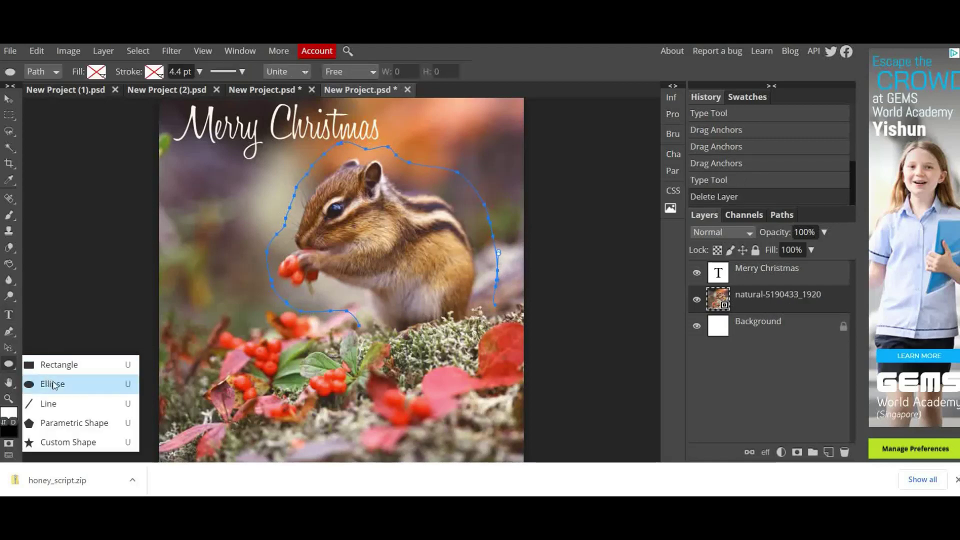
click(7, 366)
right_click(7, 366)
click(56, 388)
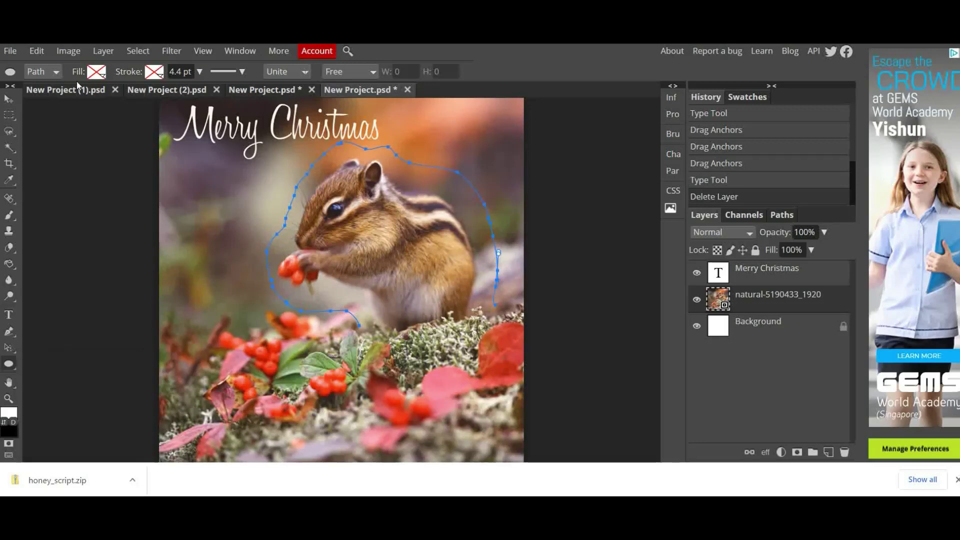
Step: Draw an ellipse path around the chipmunk in Path mode, with no fill or stroke
click(49, 71)
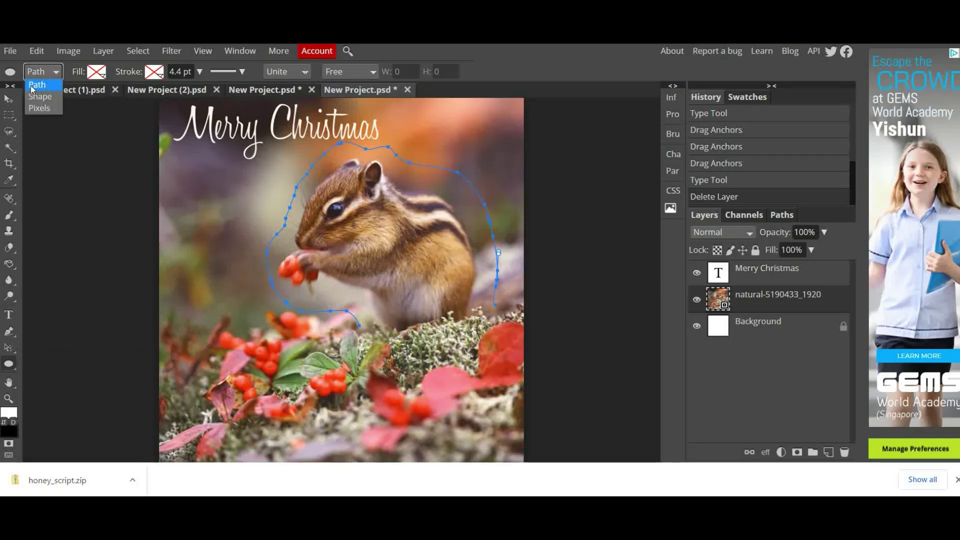
click(97, 73)
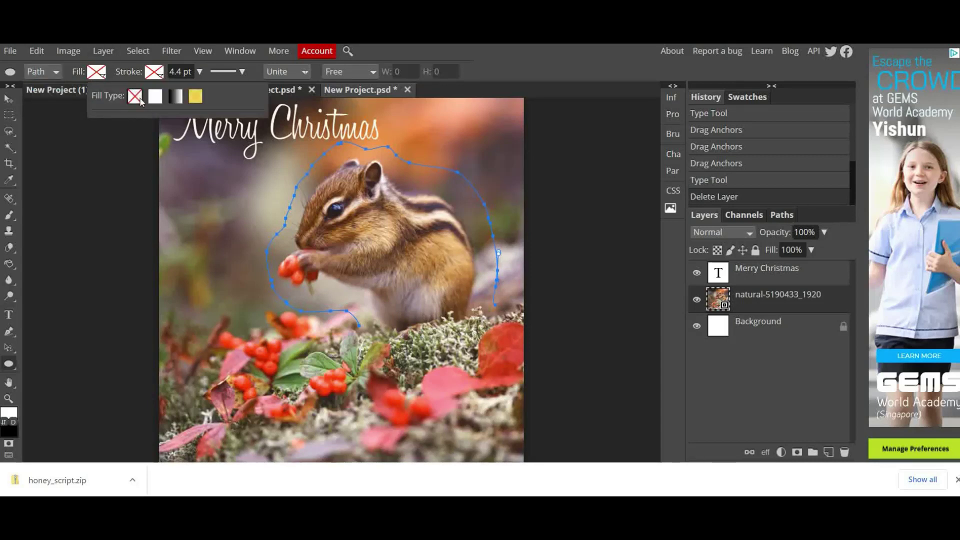
click(156, 75)
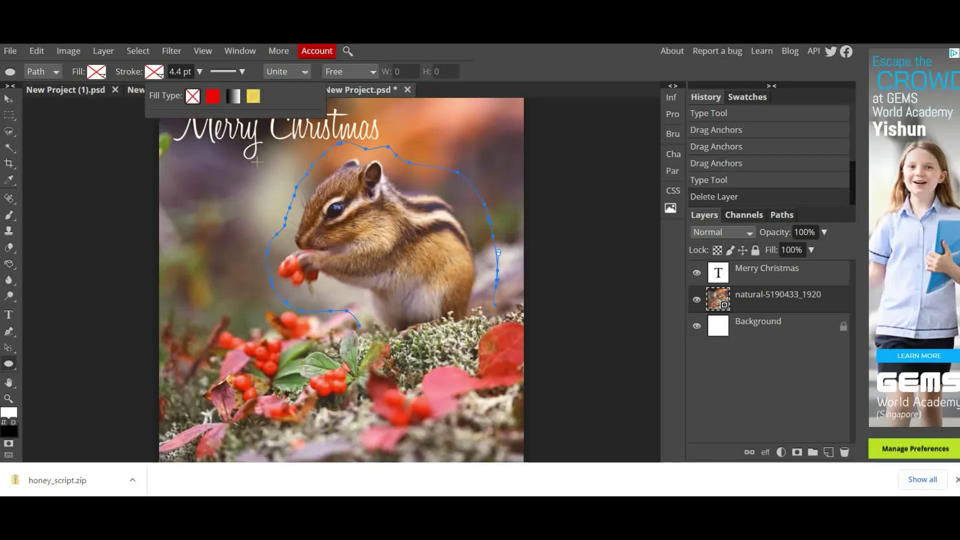
mouse_move(257, 157)
mouse_down()
mouse_move(318, 187)
mouse_move(426, 290)
mouse_move(484, 328)
mouse_move(480, 346)
mouse_move(502, 364)
mouse_up()
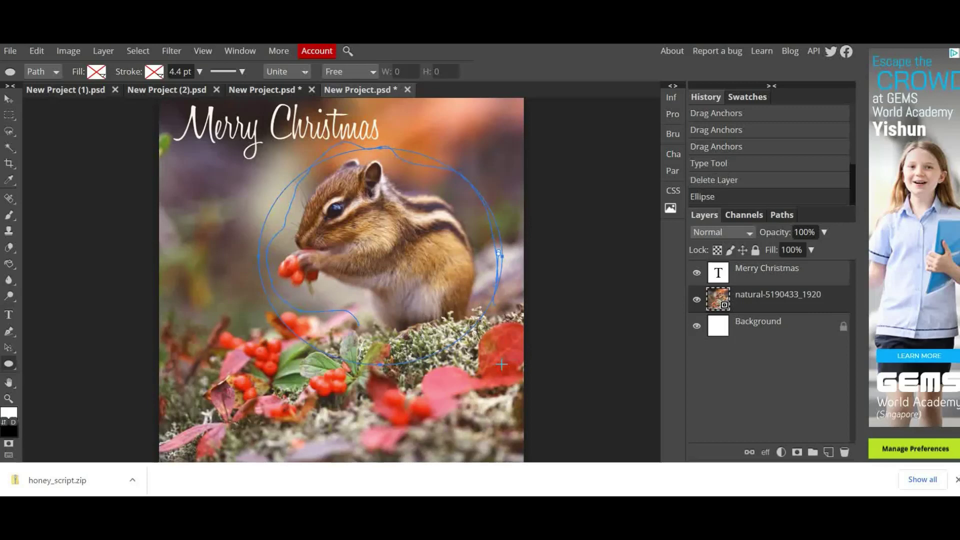
Step: Paste the greeting onto the elliptical path, resize it to 30 px, and commit the text
click(8, 315)
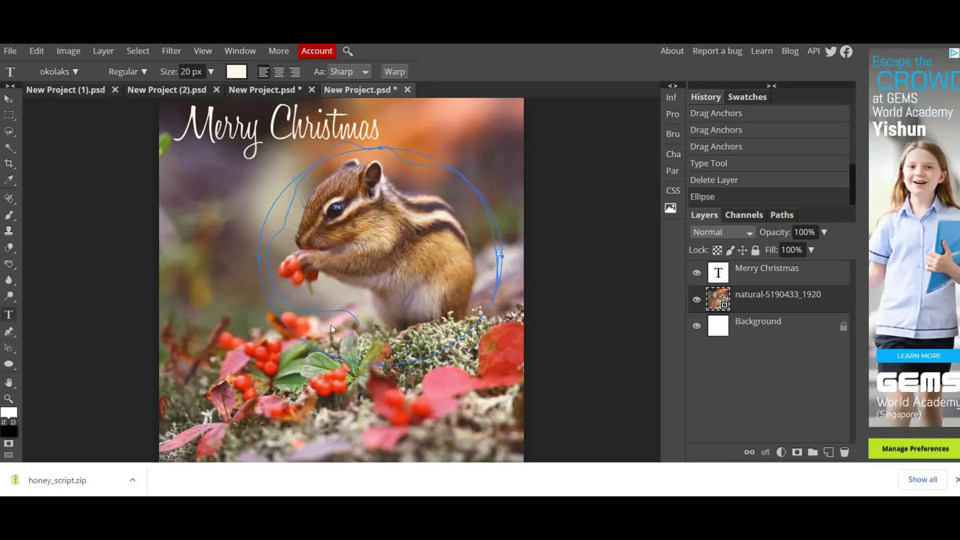
click(323, 352)
text(Let us remember that the Christmas heart is a giving heart, a wide open heart that thinks of others first.)
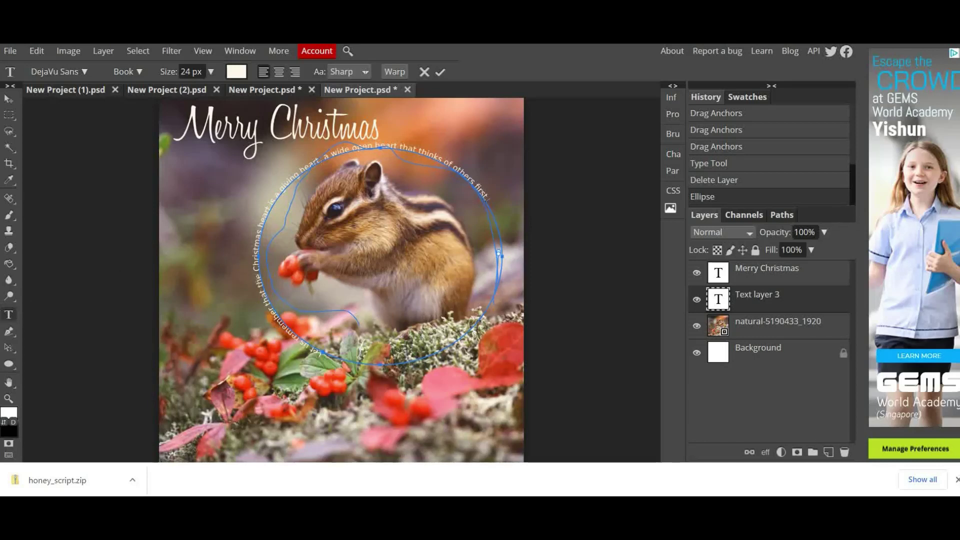
key(ctrl+a)
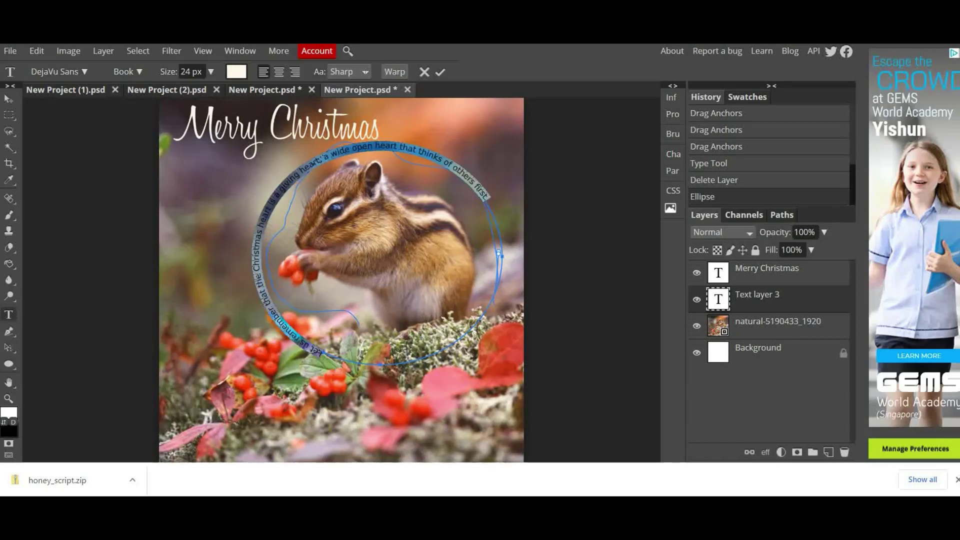
double_click(187, 73)
text(40)
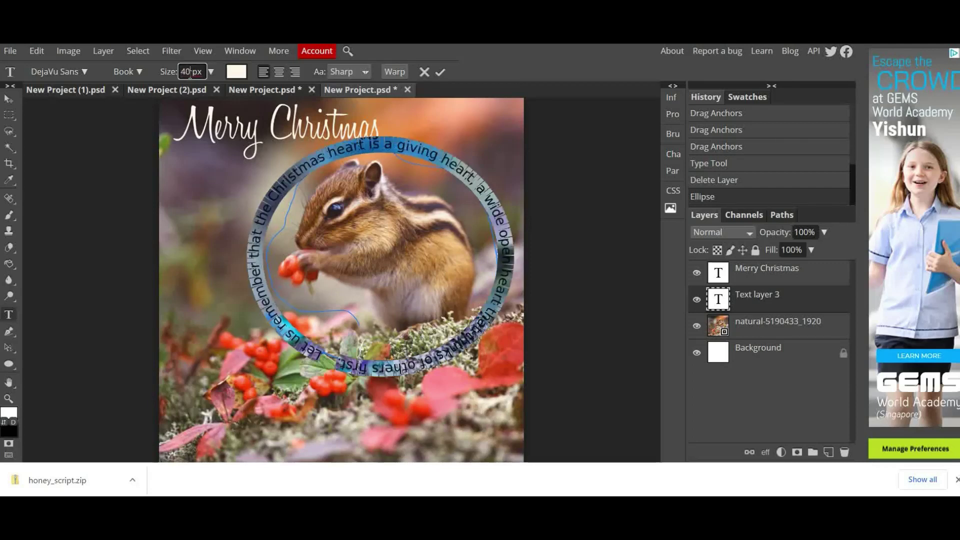
key(BackSpace)
key(BackSpace)
text(30)
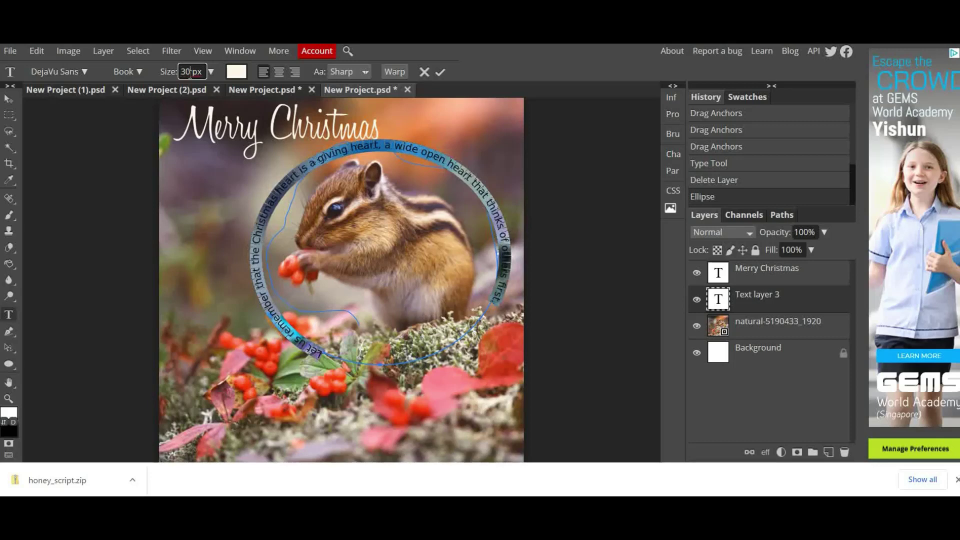
click(11, 100)
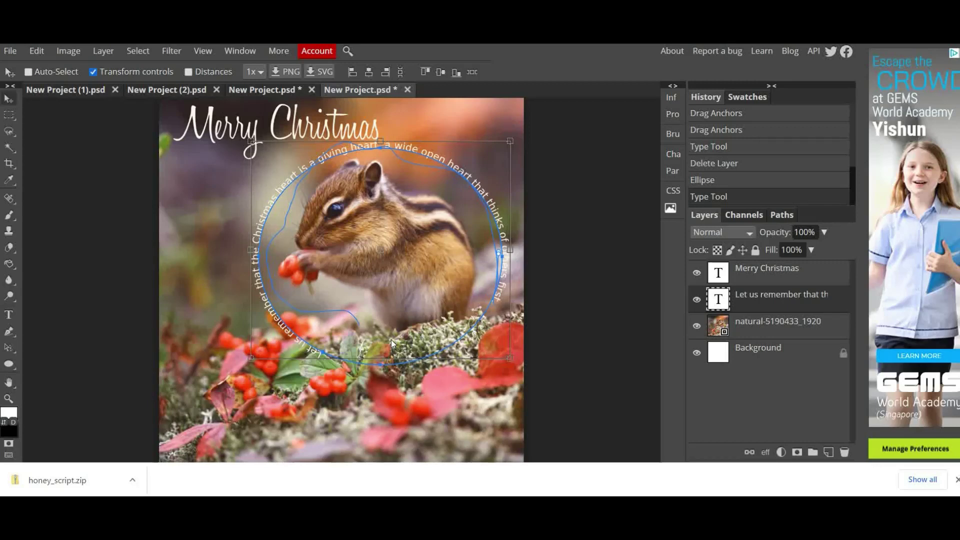
Step: Export the design as a 1080×1080 JPG at 70% quality
click(12, 52)
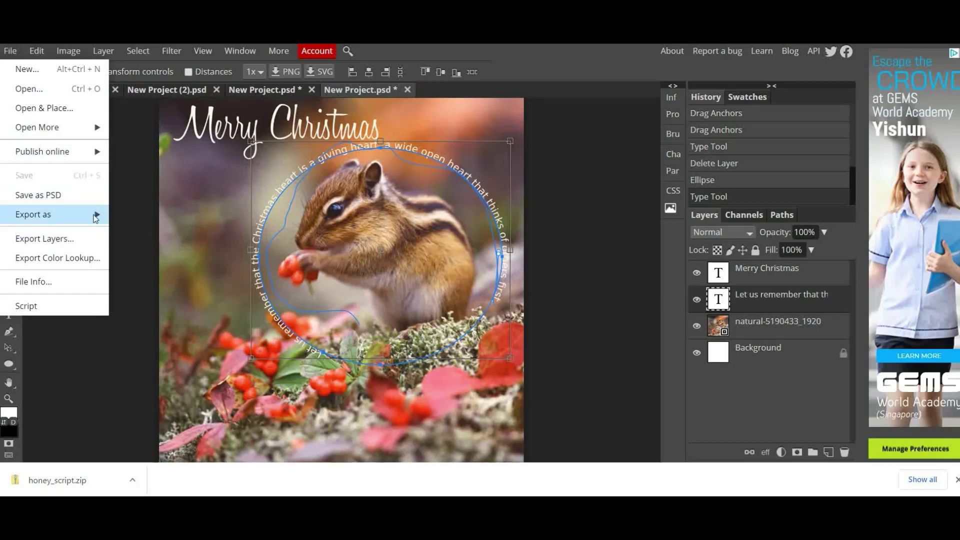
mouse_move(98, 214)
click(134, 238)
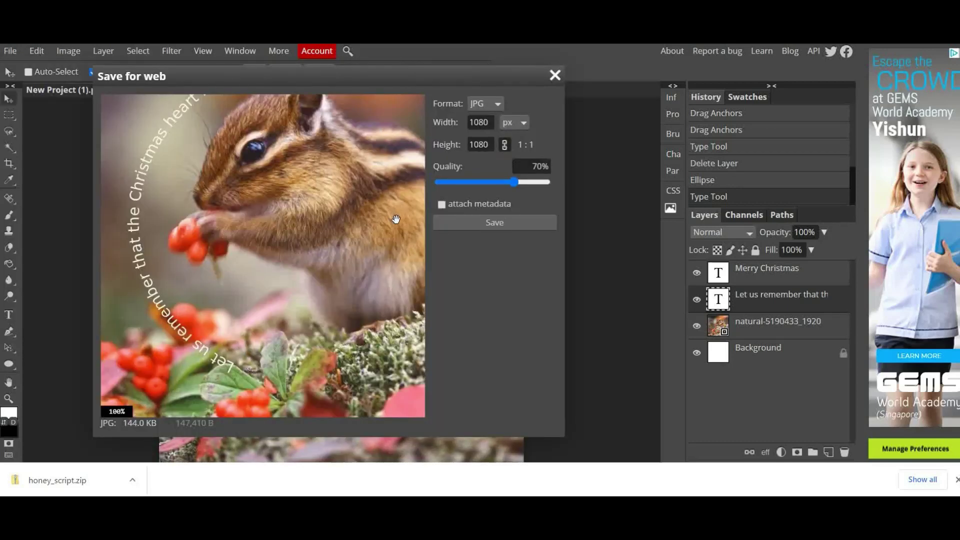
click(488, 223)
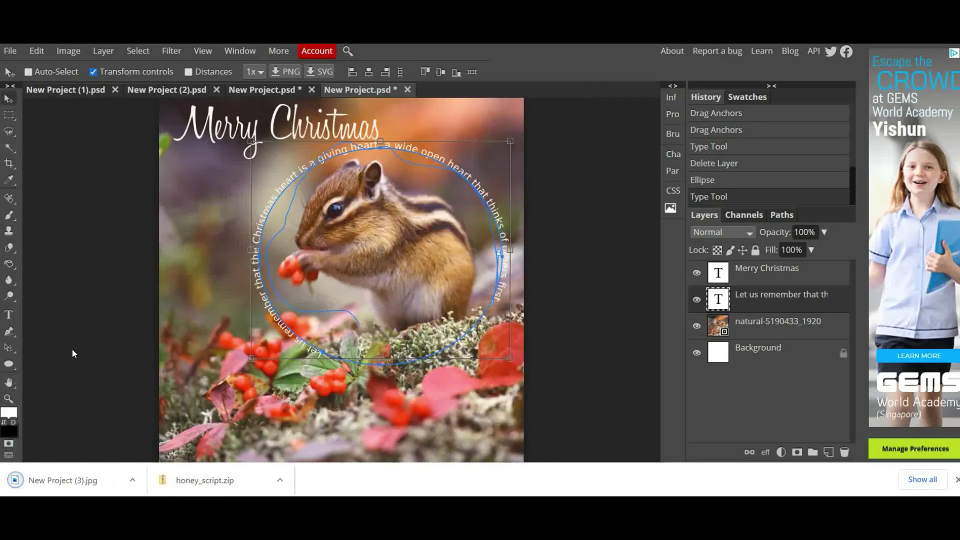